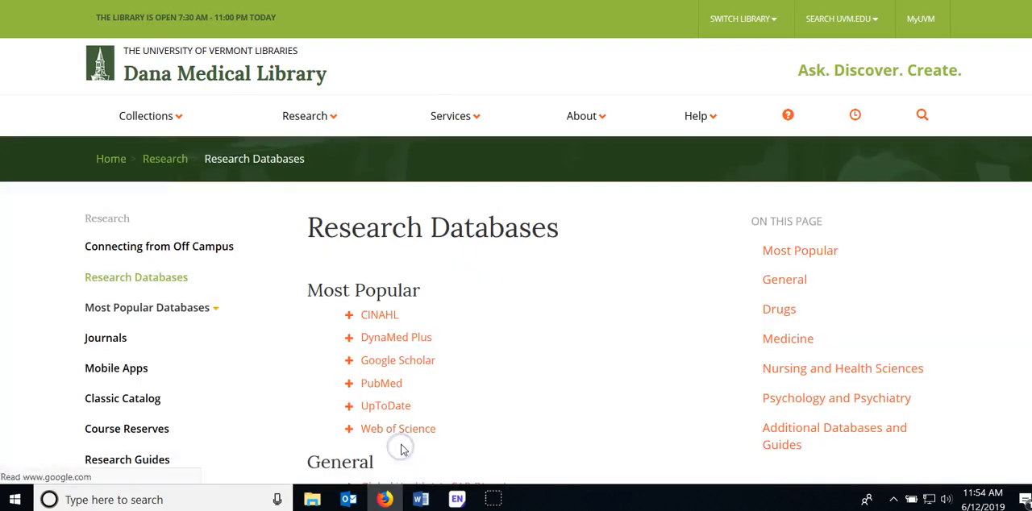
Open Ovid MEDLINE from the General group of the library's research databases
{"action": "scroll", "coordinate": [408, 339], "scroll_direction": "down", "scroll_amount": 3}
{"action": "scroll", "coordinate": [407, 343], "scroll_direction": "down", "scroll_amount": 1}
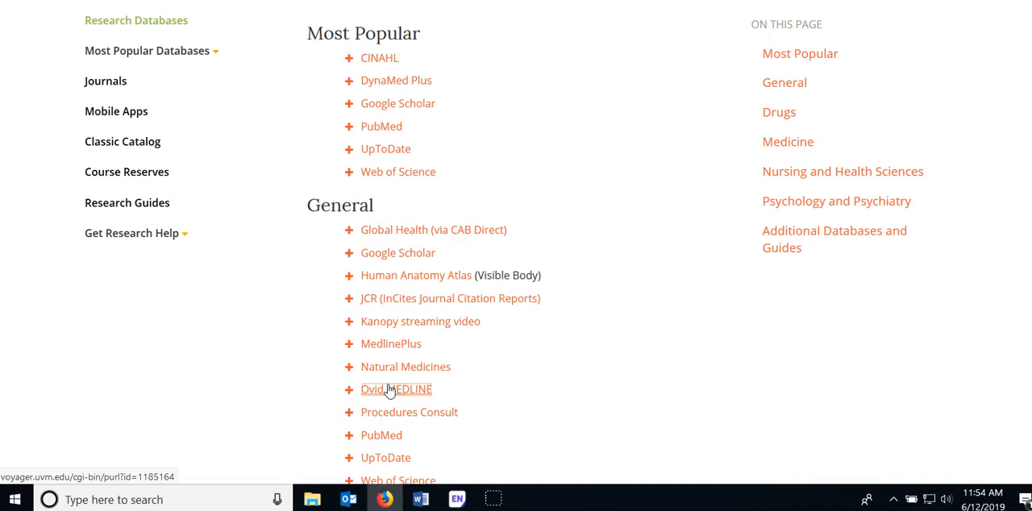
{"action": "left_click", "coordinate": [388, 390]}
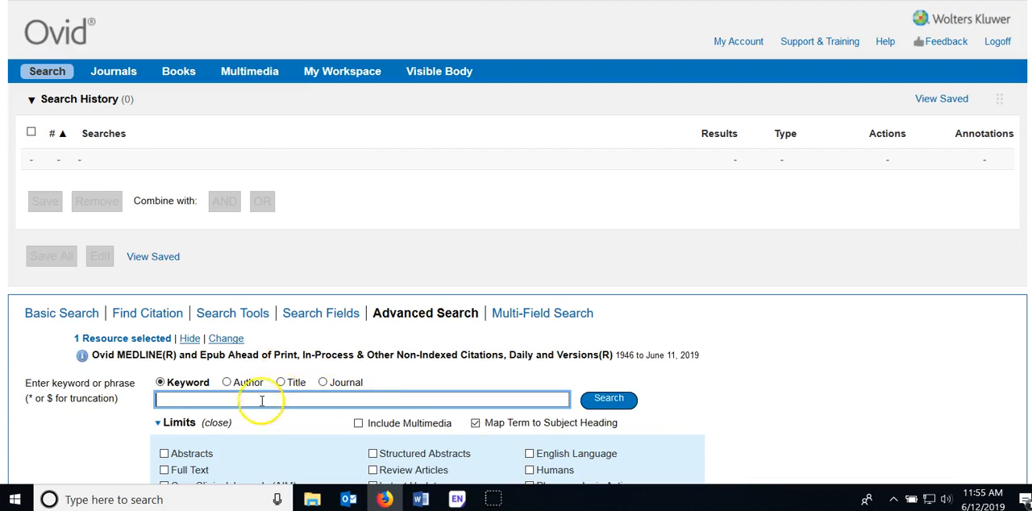
Search for the keyword "fibromyalgia" with mapping to subject headings enabled
{"action": "type", "text": "fib"}
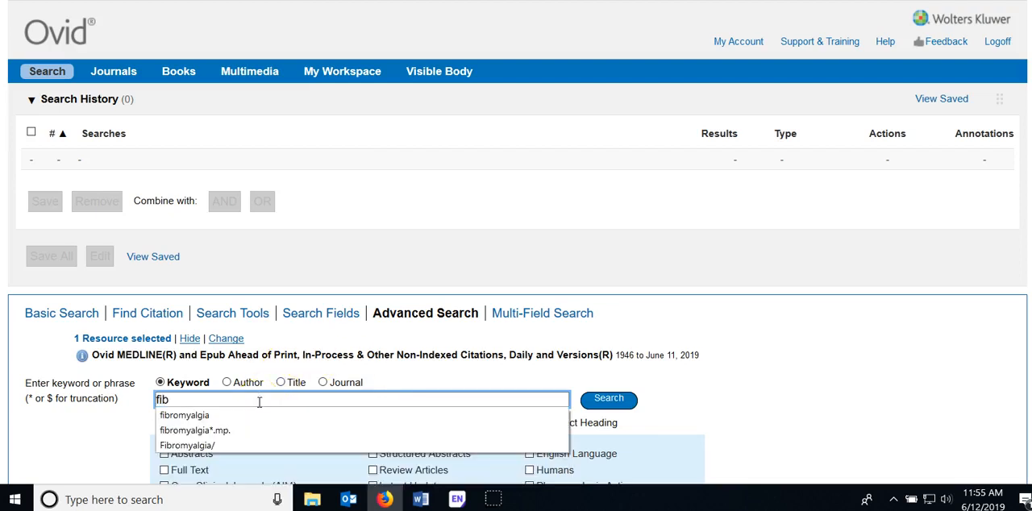
{"action": "left_click", "coordinate": [222, 413]}
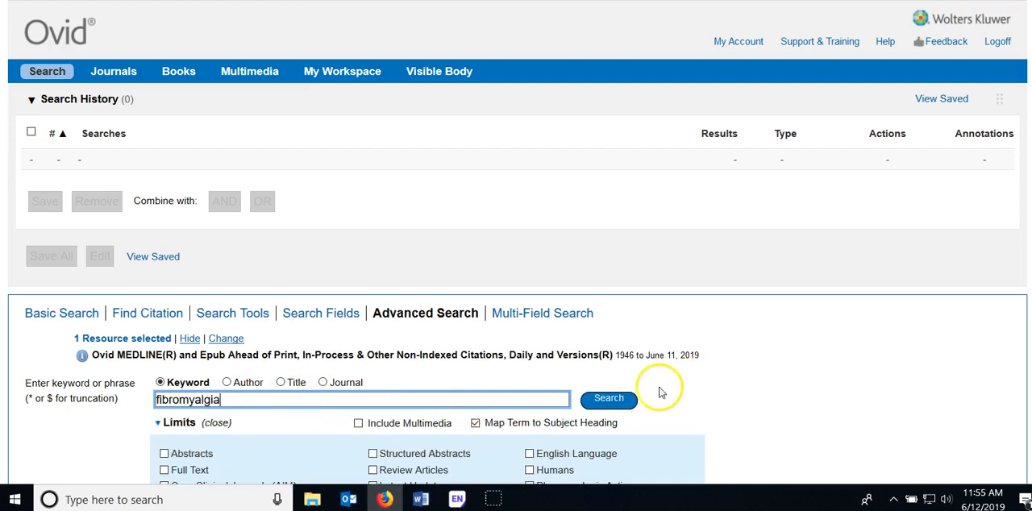
{"action": "left_click", "coordinate": [611, 402]}
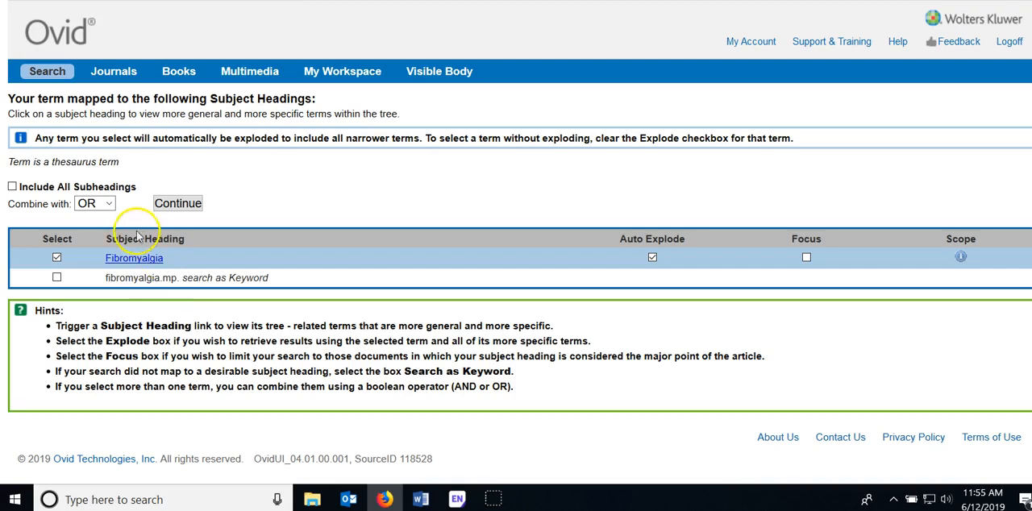
View the subject heading tree for Fibromyalgia and expand Craniomandibular Disorders to see its narrower terms
{"action": "left_click", "coordinate": [112, 260]}
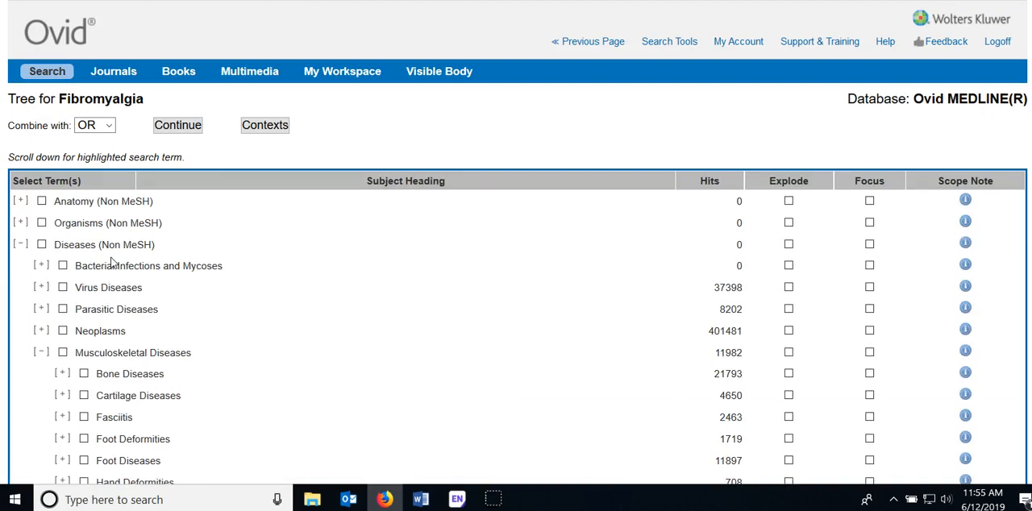
{"action": "scroll", "coordinate": [104, 282], "scroll_direction": "down", "scroll_amount": 4}
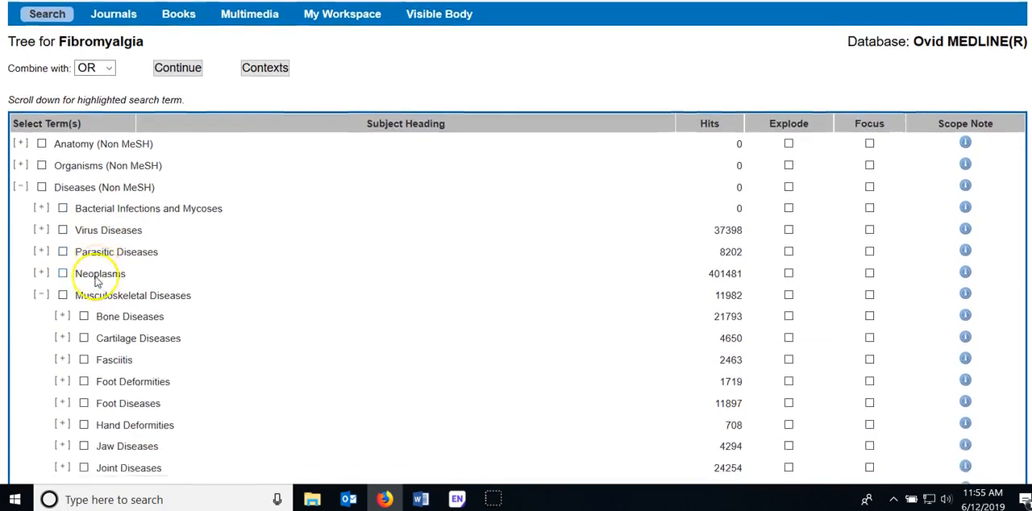
{"action": "scroll", "coordinate": [97, 282], "scroll_direction": "down", "scroll_amount": 2}
{"action": "scroll", "coordinate": [97, 282], "scroll_direction": "up", "scroll_amount": 2}
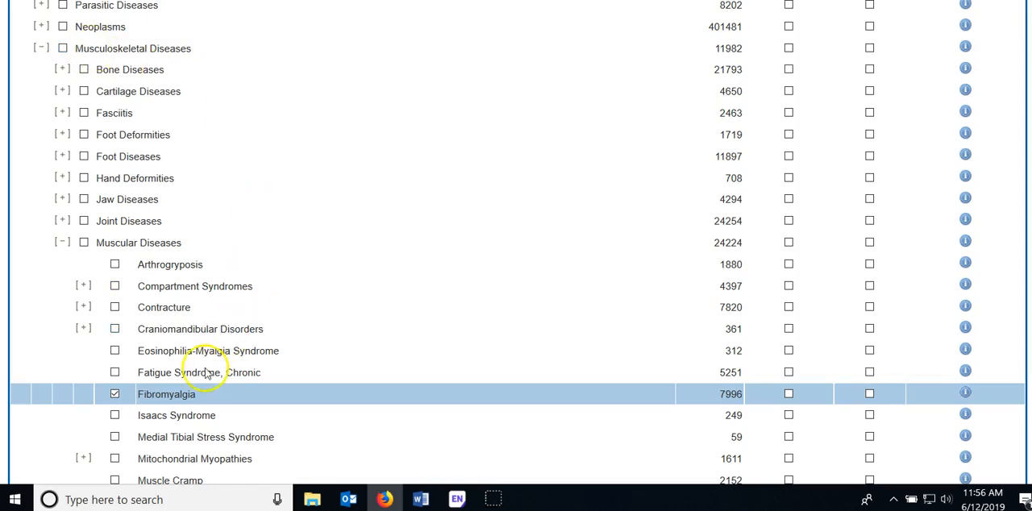
{"action": "left_click", "coordinate": [84, 329]}
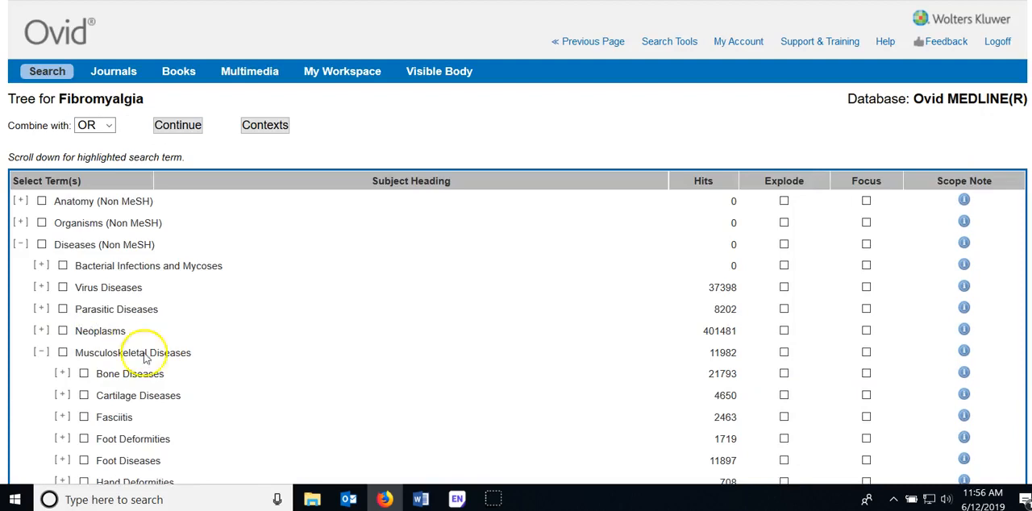
{"action": "scroll", "coordinate": [274, 417], "scroll_direction": "down", "scroll_amount": 5}
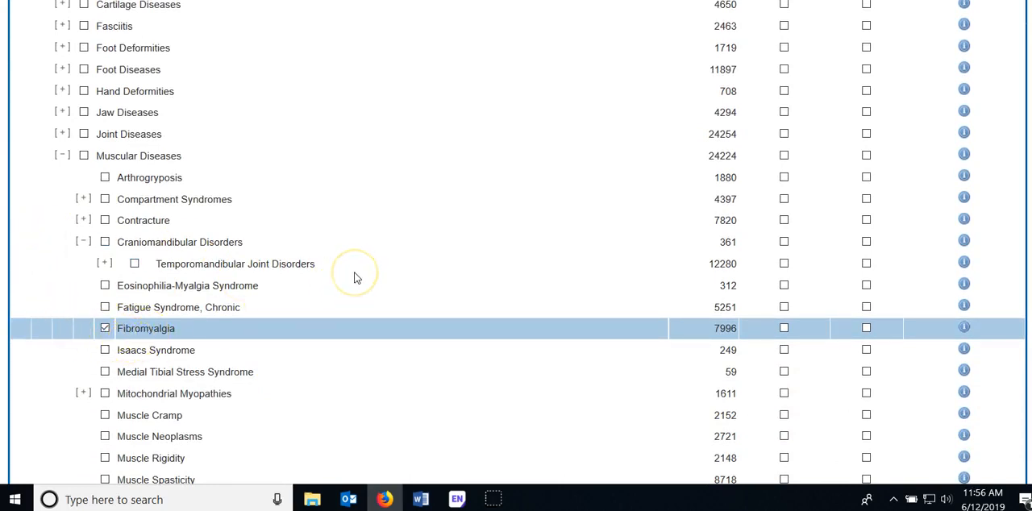
Run the search on the selected Fibromyalgia subject heading without restricting it to any subheading
{"action": "scroll", "coordinate": [355, 279], "scroll_direction": "up", "scroll_amount": 5}
{"action": "left_click", "coordinate": [192, 129]}
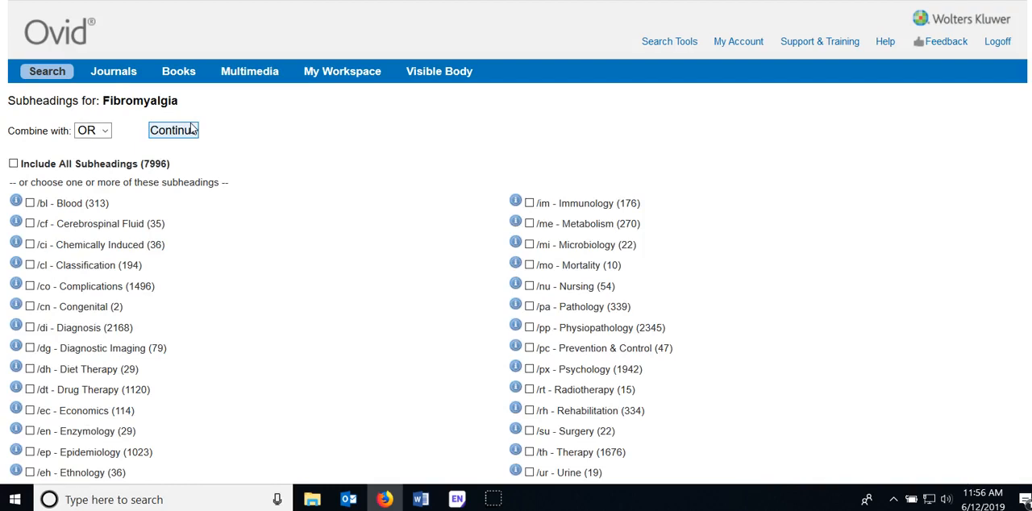
{"action": "scroll", "coordinate": [202, 190], "scroll_direction": "down", "scroll_amount": 1}
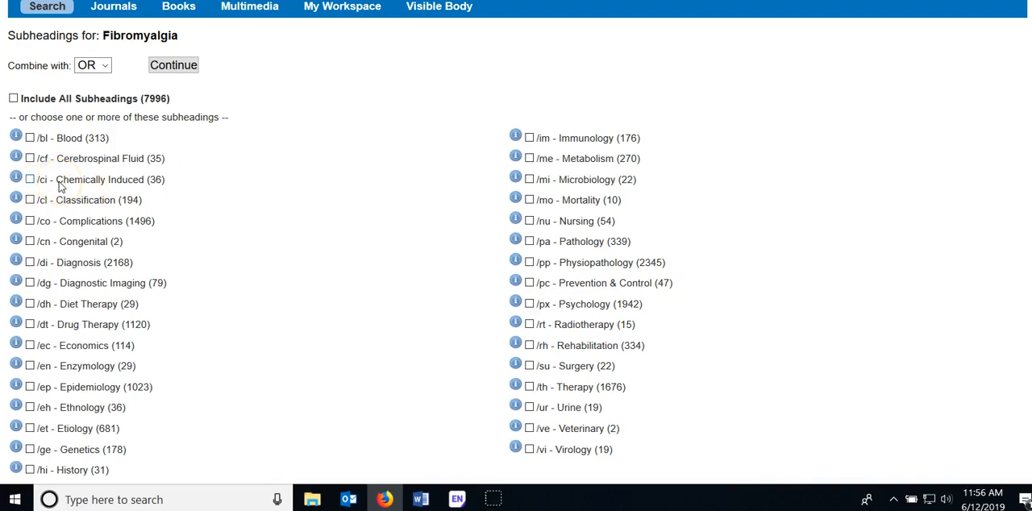
{"action": "scroll", "coordinate": [32, 121], "scroll_direction": "up", "scroll_amount": 2}
{"action": "left_click", "coordinate": [162, 131]}
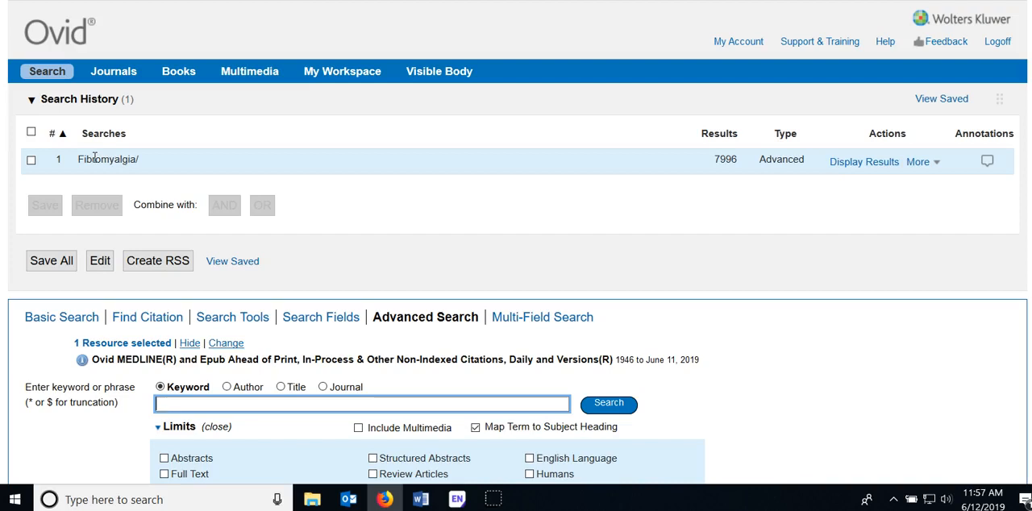
Search "fibromyalgia" again, this time only as the keyword fibromyalgia.mp. instead of the subject heading
{"action": "left_click", "coordinate": [198, 408]}
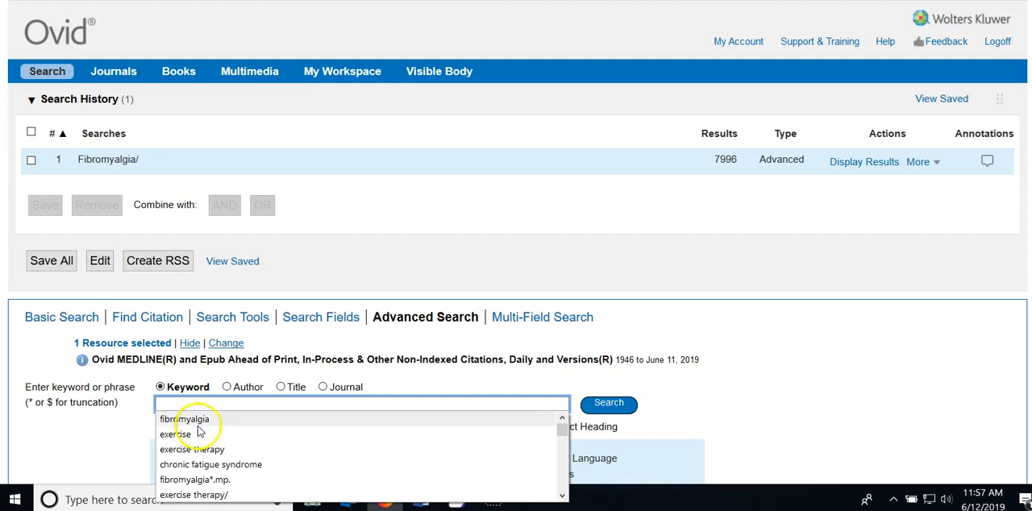
{"action": "left_click", "coordinate": [194, 420]}
{"action": "left_click", "coordinate": [611, 406]}
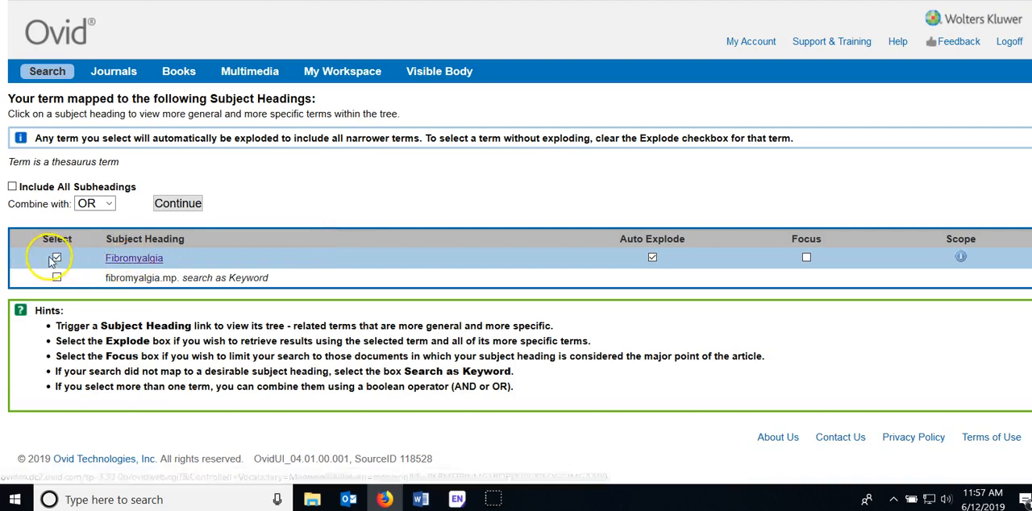
{"action": "left_click", "coordinate": [56, 259]}
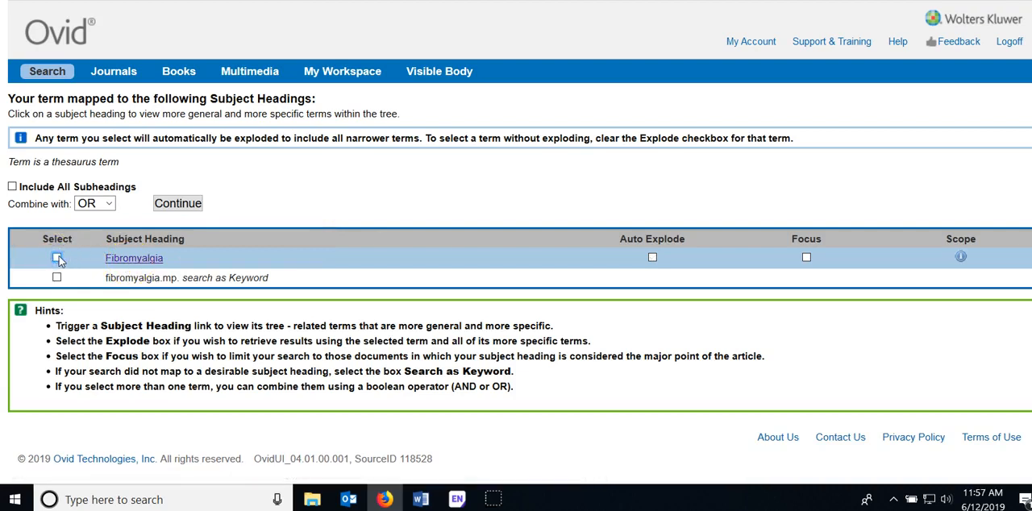
{"action": "left_click", "coordinate": [56, 278]}
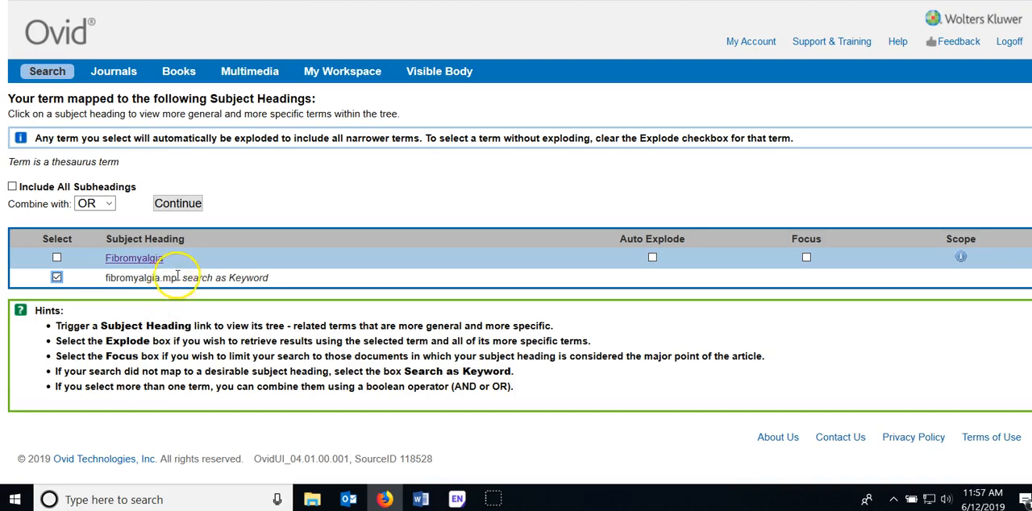
{"action": "left_click", "coordinate": [185, 208]}
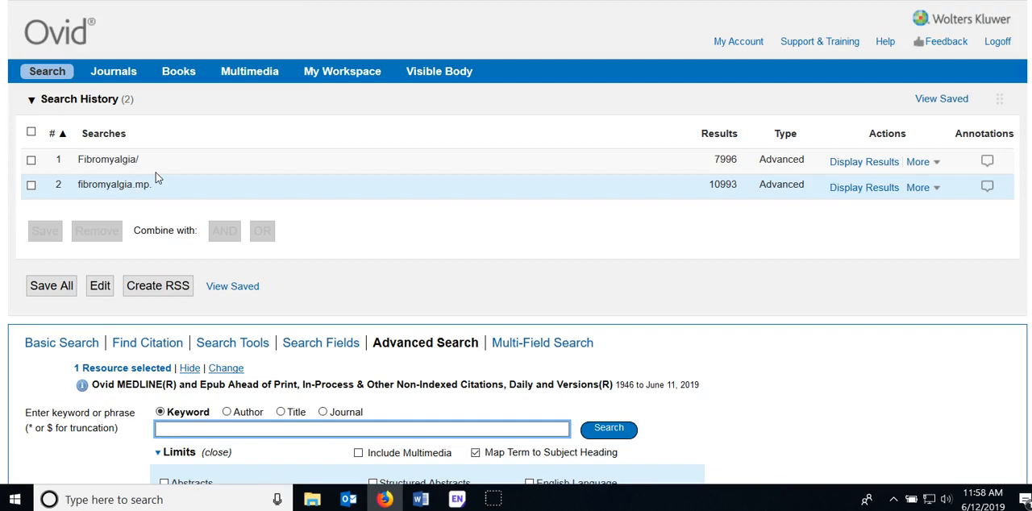
Combine the Fibromyalgia subject heading search and the fibromyalgia.mp. keyword search with OR
{"action": "left_click", "coordinate": [31, 160]}
{"action": "left_click", "coordinate": [31, 185]}
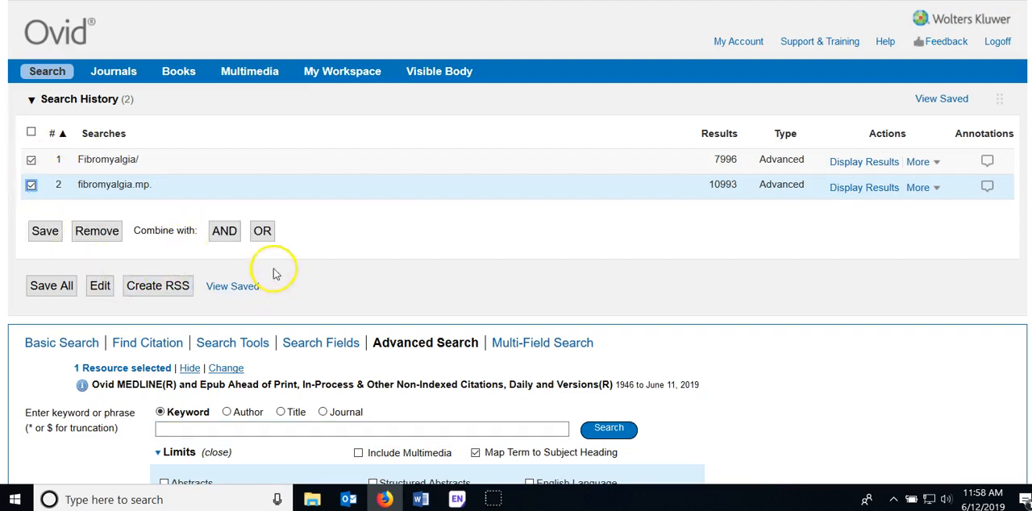
{"action": "left_click", "coordinate": [263, 232]}
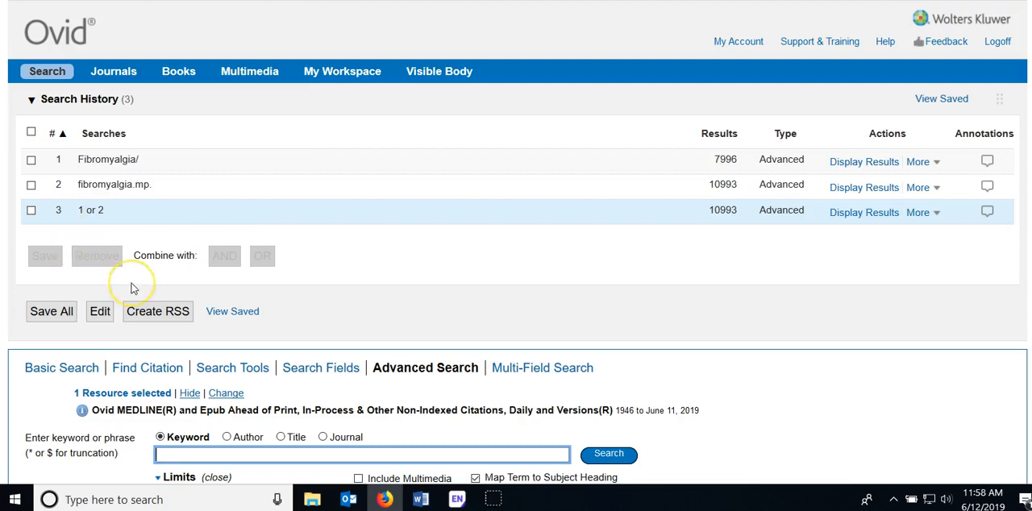
Enter the keyword "exercise" and map it to its matching subject headings
{"action": "scroll", "coordinate": [134, 282], "scroll_direction": "down", "scroll_amount": 1}
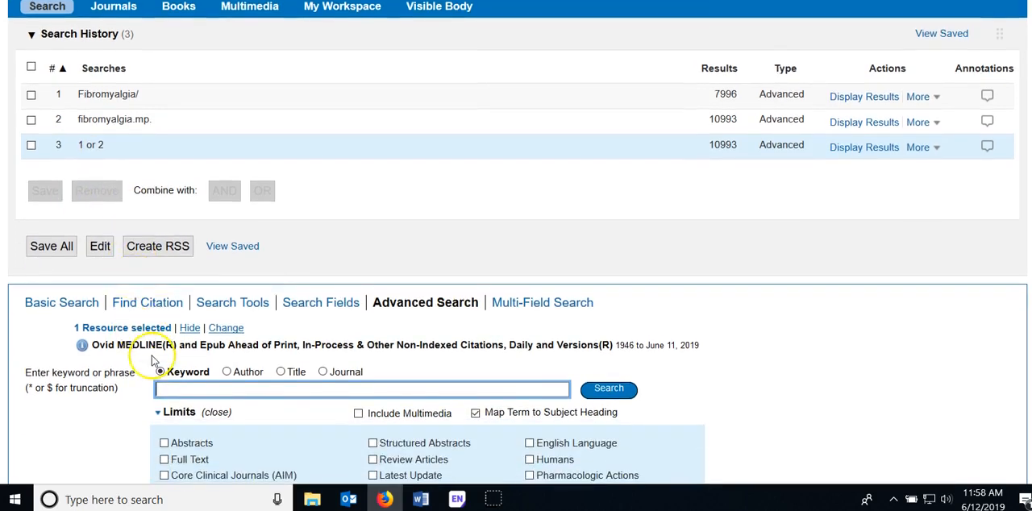
{"action": "type", "text": "ex"}
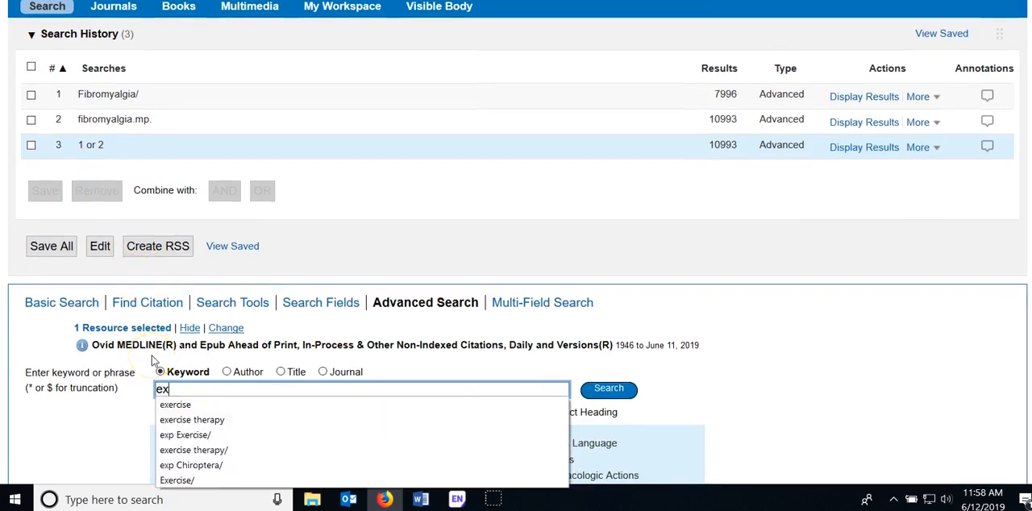
{"action": "left_click", "coordinate": [175, 405]}
{"action": "left_click", "coordinate": [610, 392]}
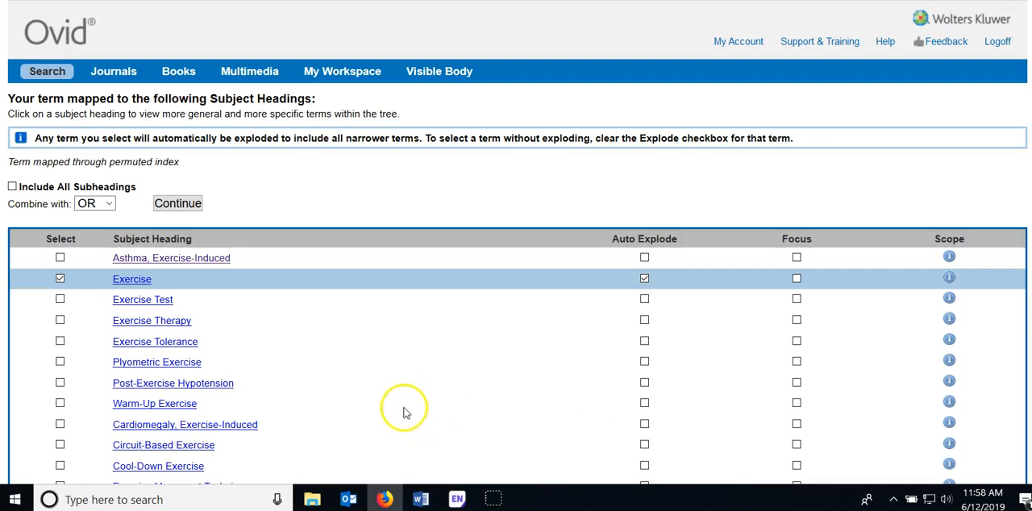
Open the subject heading tree for Exercise and set the Exercise term to Explode so its narrower terms are included
{"action": "scroll", "coordinate": [311, 375], "scroll_direction": "down", "scroll_amount": 2}
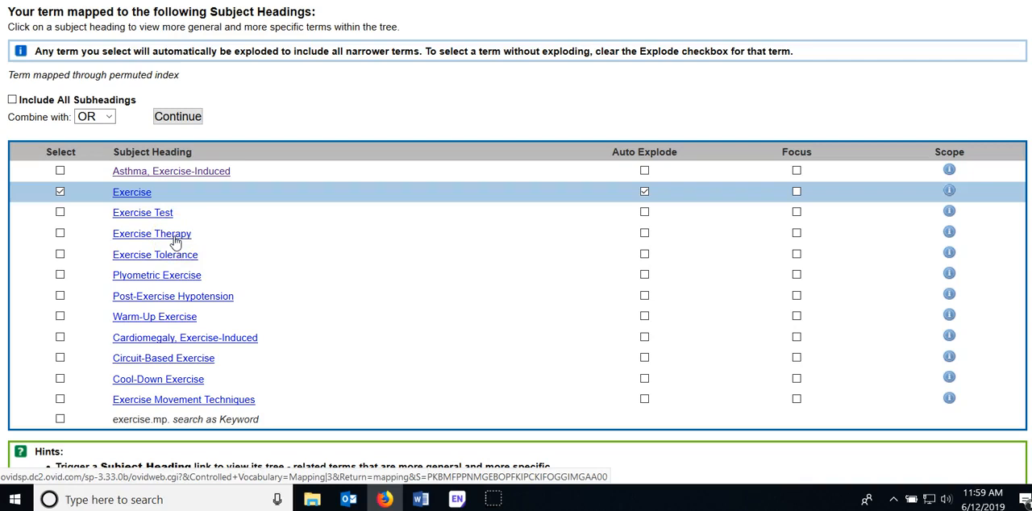
{"action": "left_click", "coordinate": [131, 193]}
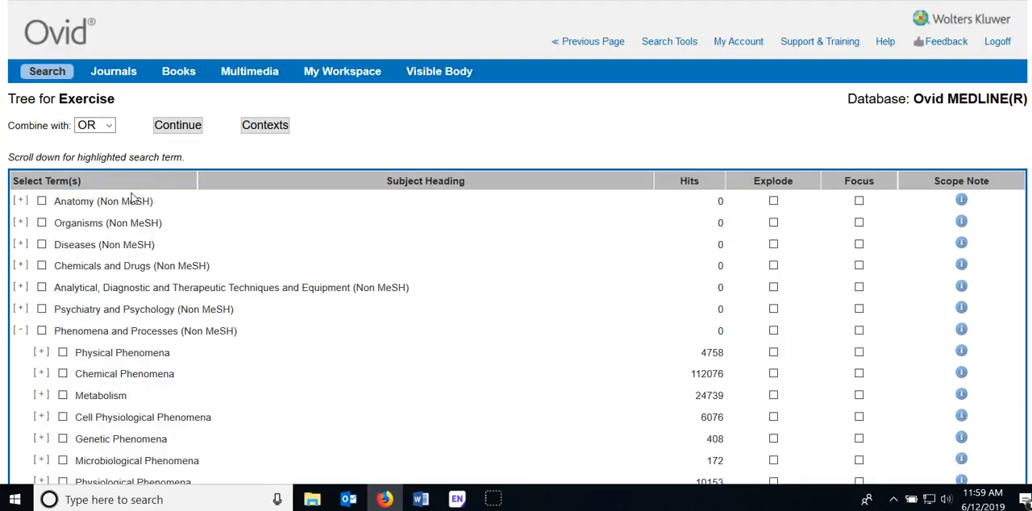
{"action": "scroll", "coordinate": [242, 265], "scroll_direction": "down", "scroll_amount": 10}
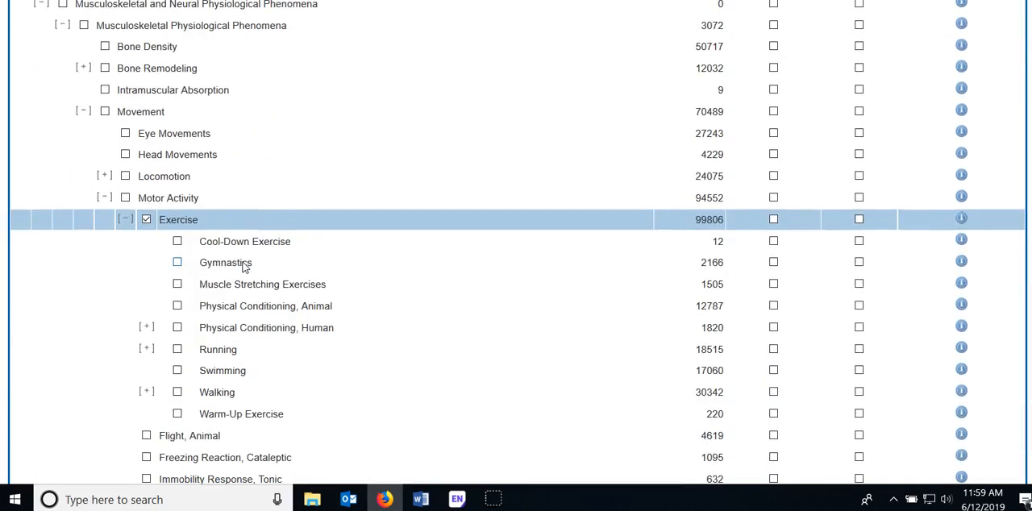
{"action": "scroll", "coordinate": [244, 266], "scroll_direction": "down", "scroll_amount": 2}
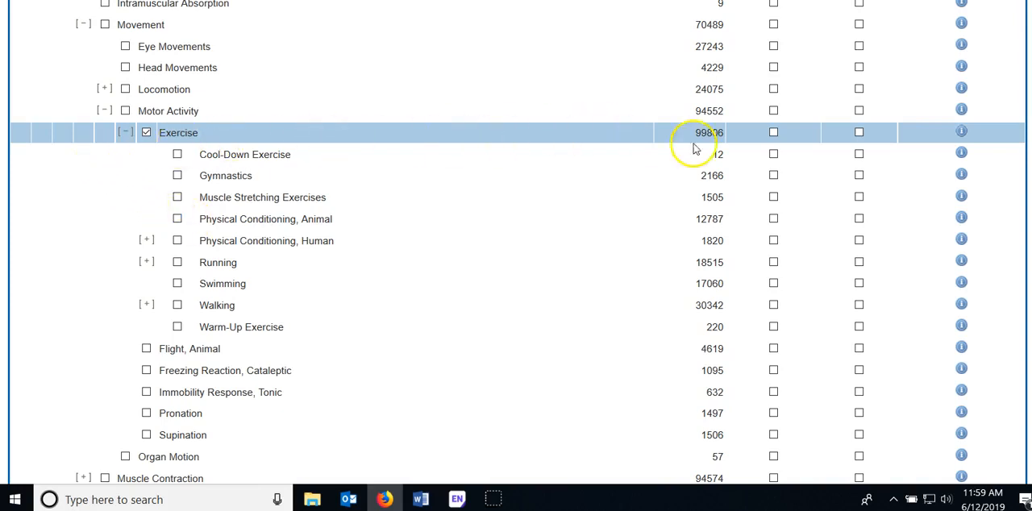
{"action": "left_click", "coordinate": [773, 132]}
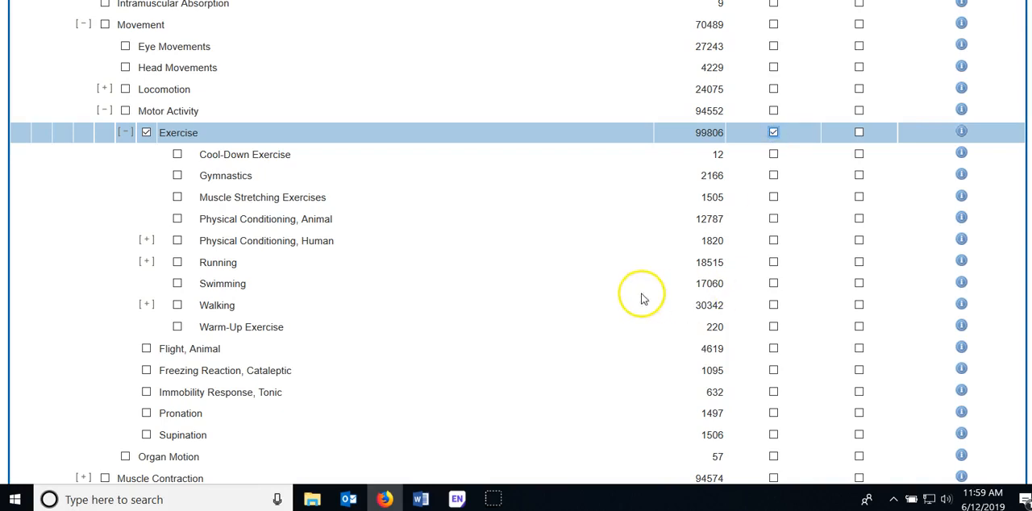
Run the exploded Exercise subject heading search without choosing any subheading
{"action": "scroll", "coordinate": [645, 295], "scroll_direction": "up", "scroll_amount": 10}
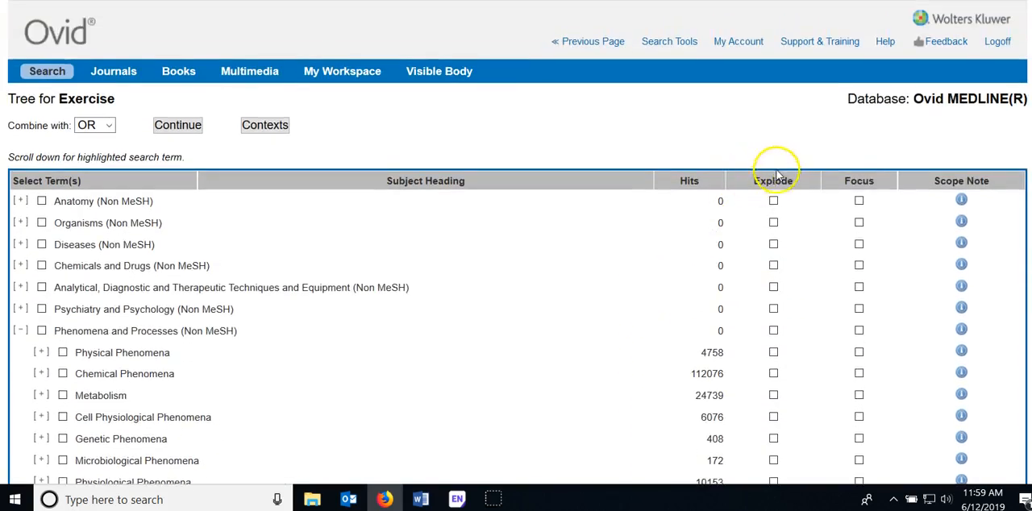
{"action": "left_click", "coordinate": [166, 130]}
{"action": "left_click", "coordinate": [169, 131]}
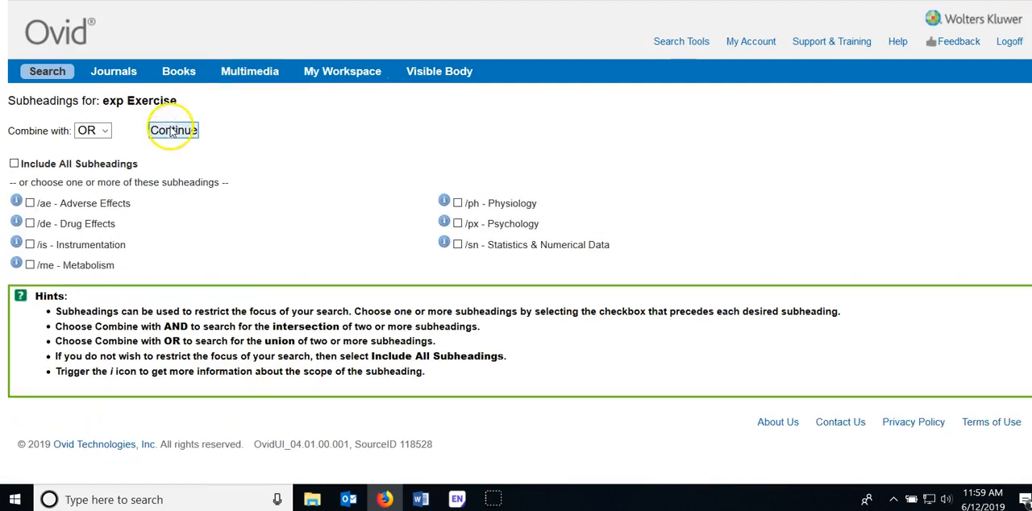
Submit "exercise" once more as a new search term and bring up its subject heading mapping
{"action": "scroll", "coordinate": [196, 208], "scroll_direction": "down", "scroll_amount": 3}
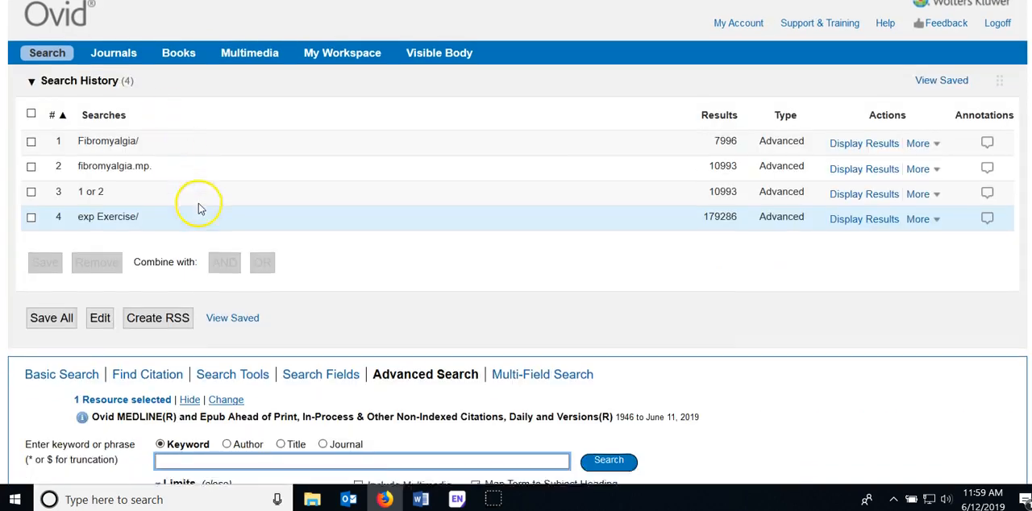
{"action": "left_click", "coordinate": [258, 368]}
{"action": "type", "text": "ex"}
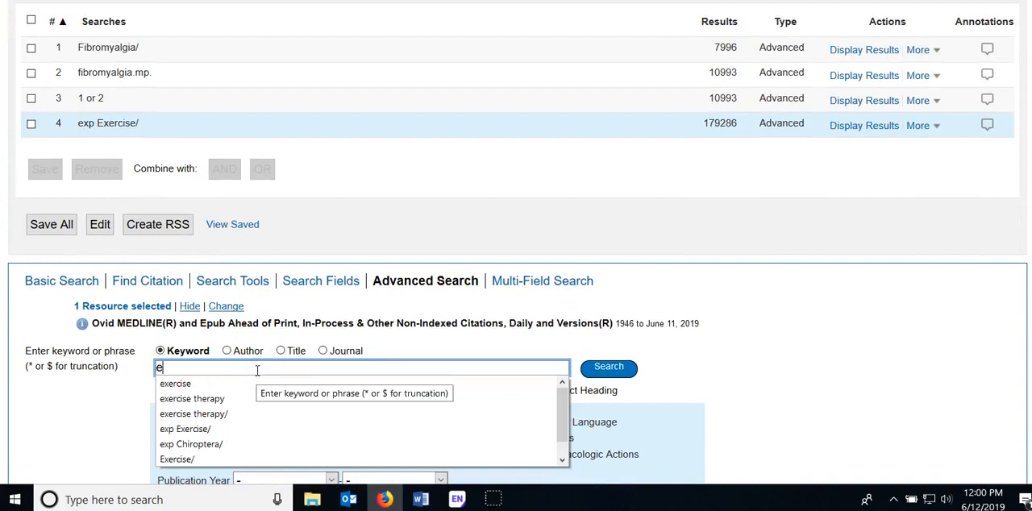
{"action": "left_click", "coordinate": [185, 384]}
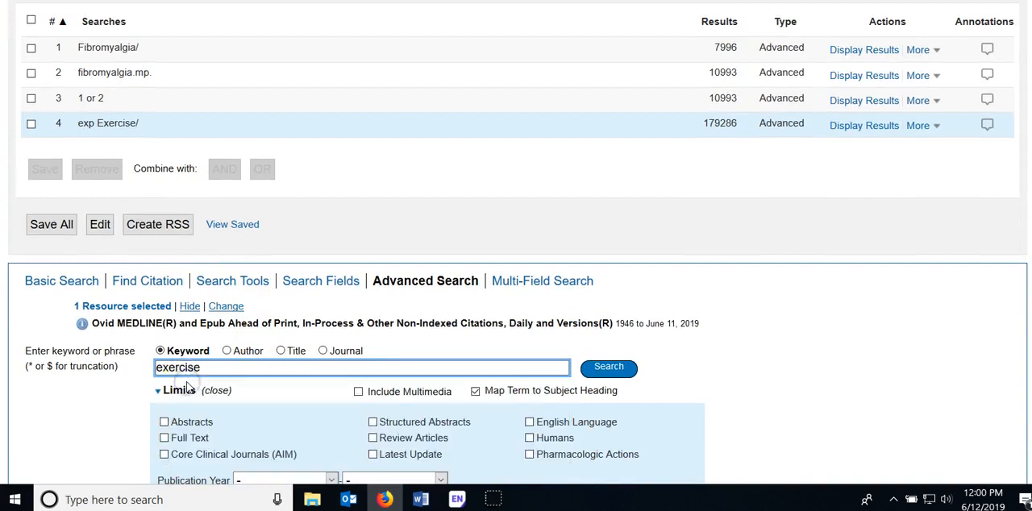
{"action": "left_click", "coordinate": [605, 367]}
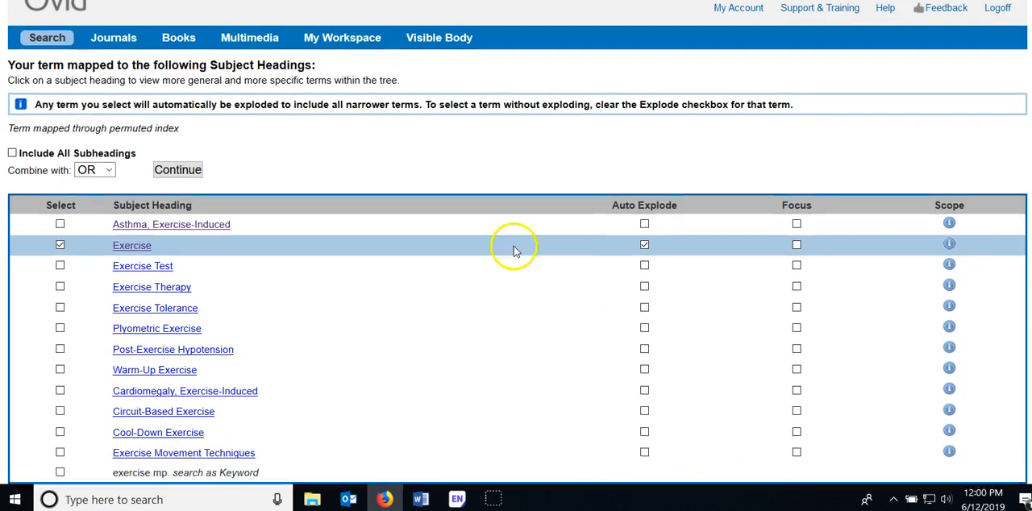
Open the subject heading tree for Exercise and run the Exercise term unexploded, without choosing any subheading
{"action": "scroll", "coordinate": [511, 250], "scroll_direction": "down", "scroll_amount": 1}
{"action": "left_click", "coordinate": [128, 241]}
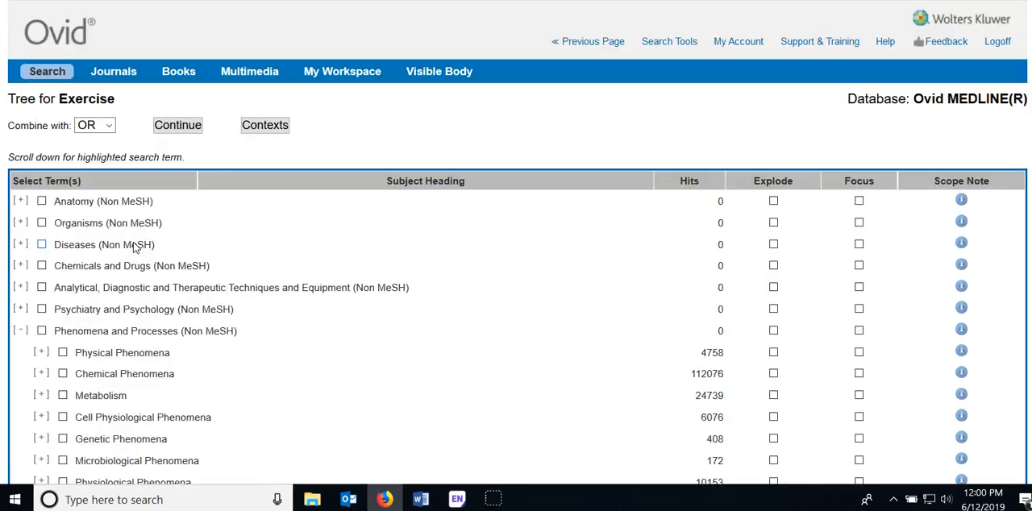
{"action": "scroll", "coordinate": [368, 272], "scroll_direction": "down", "scroll_amount": 3}
{"action": "scroll", "coordinate": [368, 273], "scroll_direction": "down", "scroll_amount": 7}
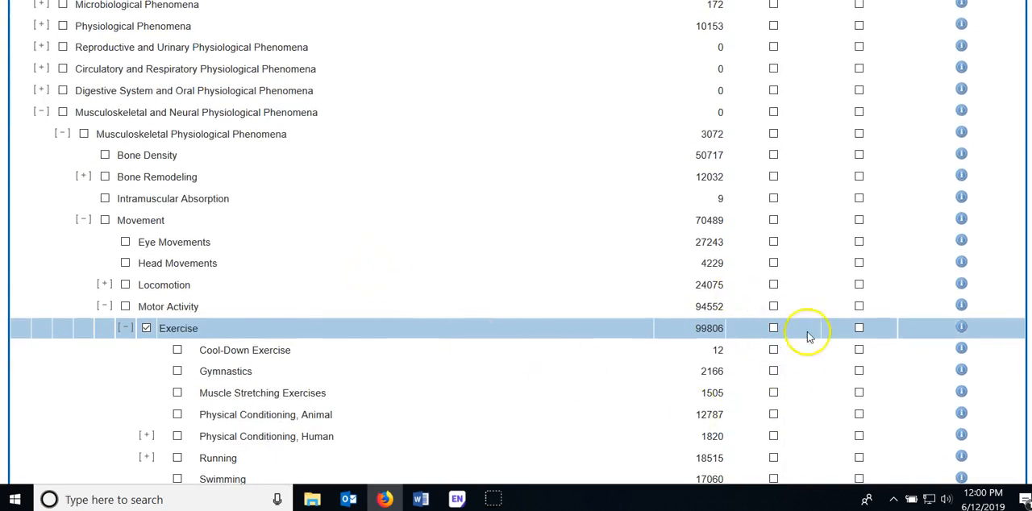
{"action": "scroll", "coordinate": [347, 388], "scroll_direction": "up", "scroll_amount": 10}
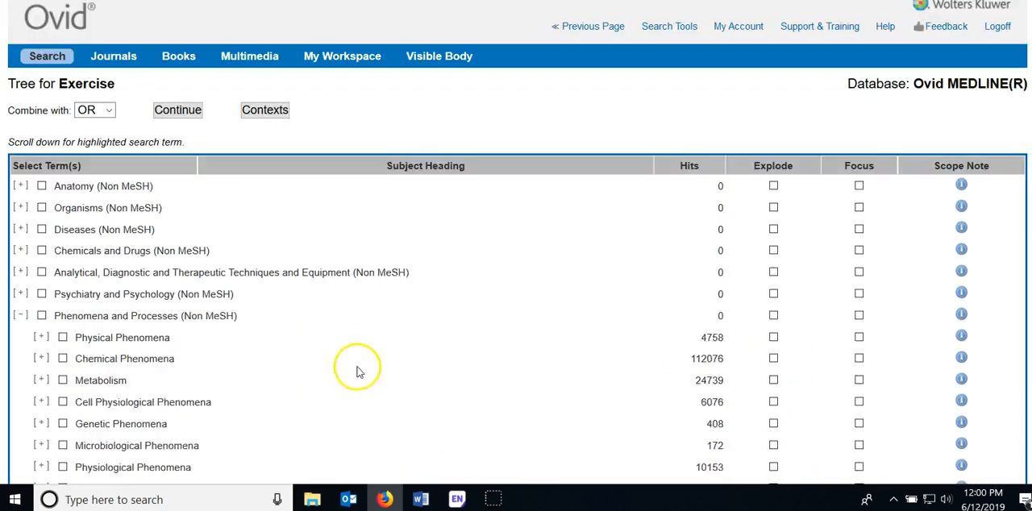
{"action": "left_click", "coordinate": [178, 125]}
{"action": "left_click", "coordinate": [176, 126]}
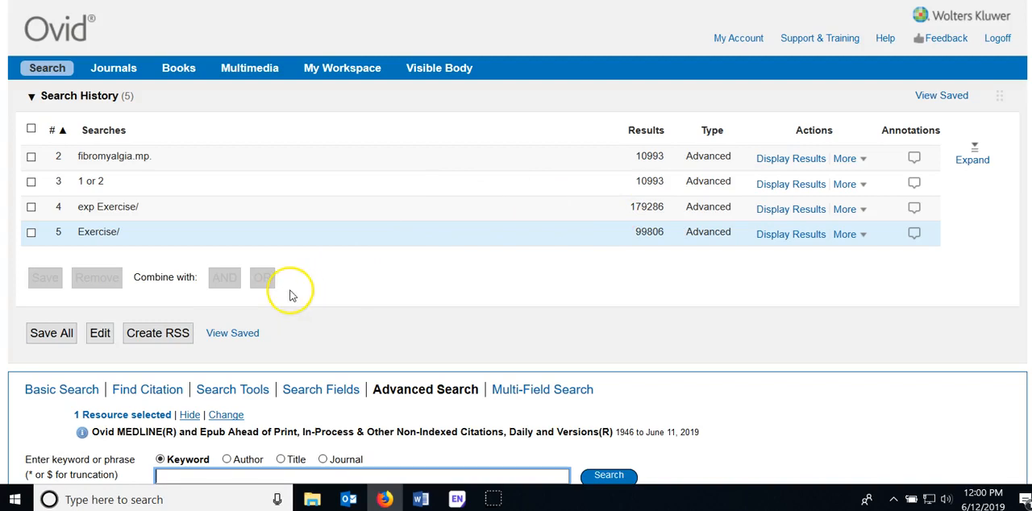
Enter the keyword "exercise therapy" and map it to its matching subject heading
{"action": "scroll", "coordinate": [292, 295], "scroll_direction": "down", "scroll_amount": 3}
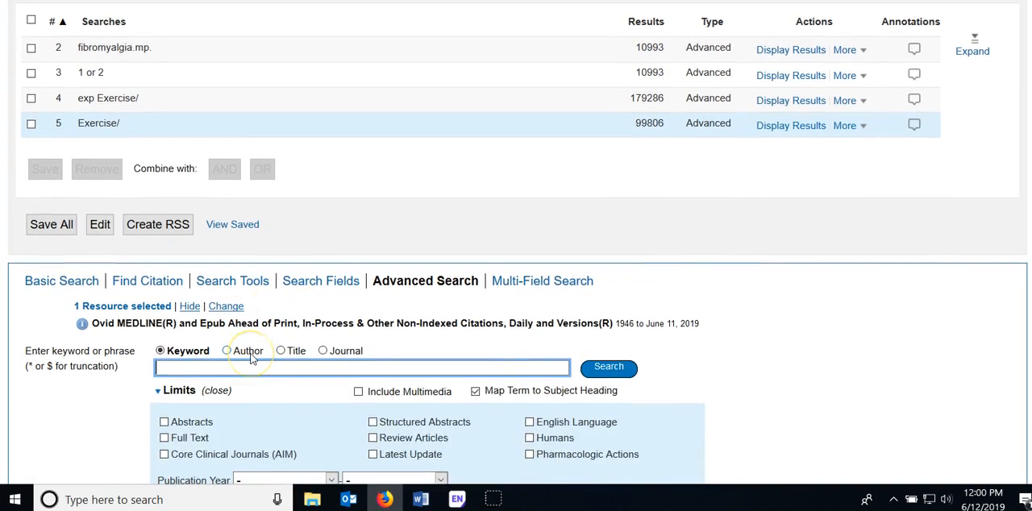
{"action": "type", "text": "ex"}
{"action": "left_click", "coordinate": [192, 398]}
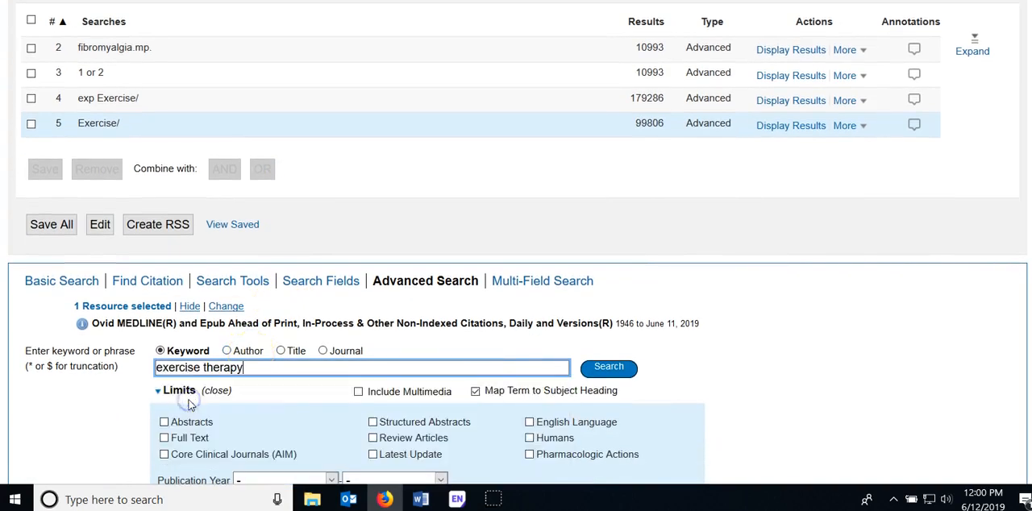
{"action": "left_click", "coordinate": [607, 368]}
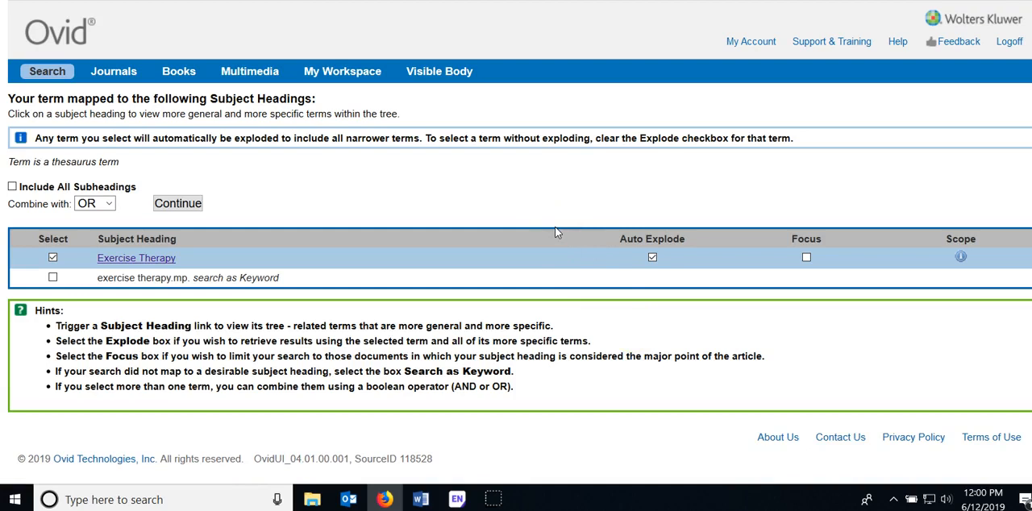
Read the definition in the Exercise Therapy scope note and return to the subject heading mapping
{"action": "left_click", "coordinate": [962, 258]}
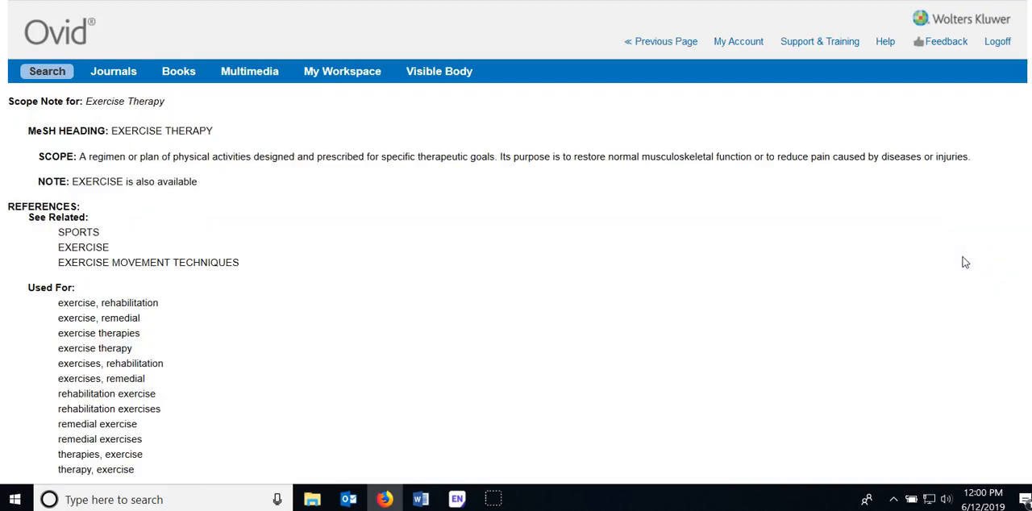
{"action": "left_click_drag", "start_coordinate": [80, 157], "coordinate": [970, 155]}
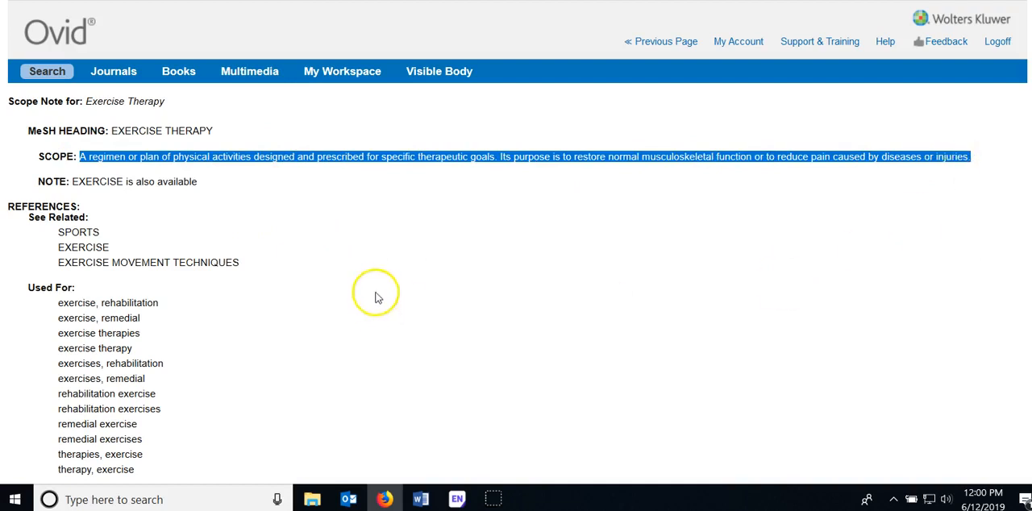
{"action": "left_click", "coordinate": [392, 199]}
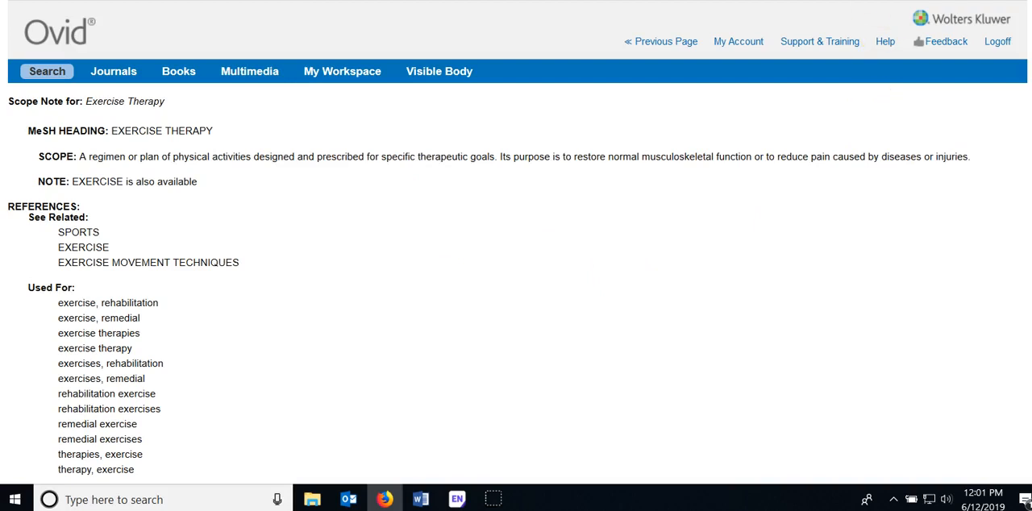
{"action": "left_click", "coordinate": [659, 45]}
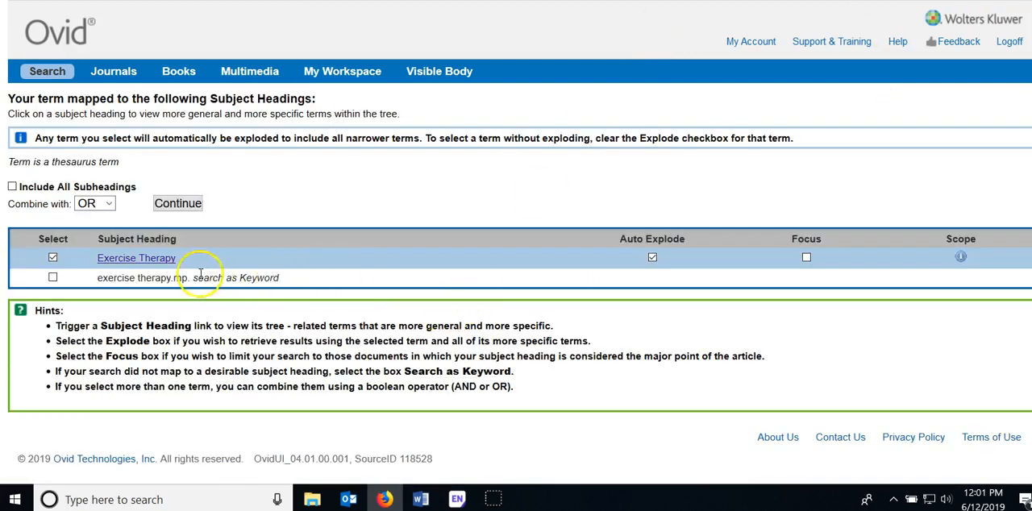
Review the narrower terms in the Exercise Therapy tree and run the Exercise Therapy heading search without exploding it
{"action": "left_click", "coordinate": [119, 259]}
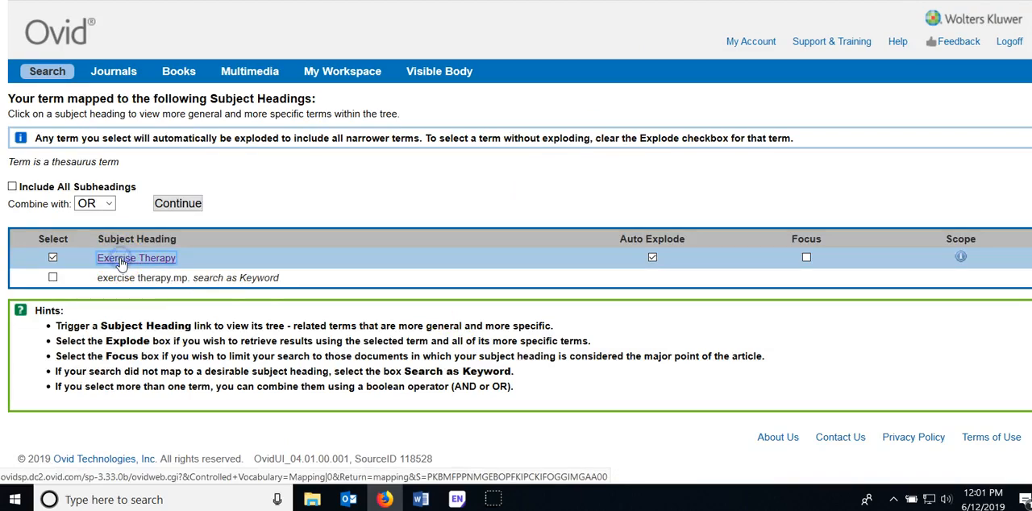
{"action": "scroll", "coordinate": [338, 230], "scroll_direction": "down", "scroll_amount": 5}
{"action": "scroll", "coordinate": [347, 234], "scroll_direction": "down", "scroll_amount": 10}
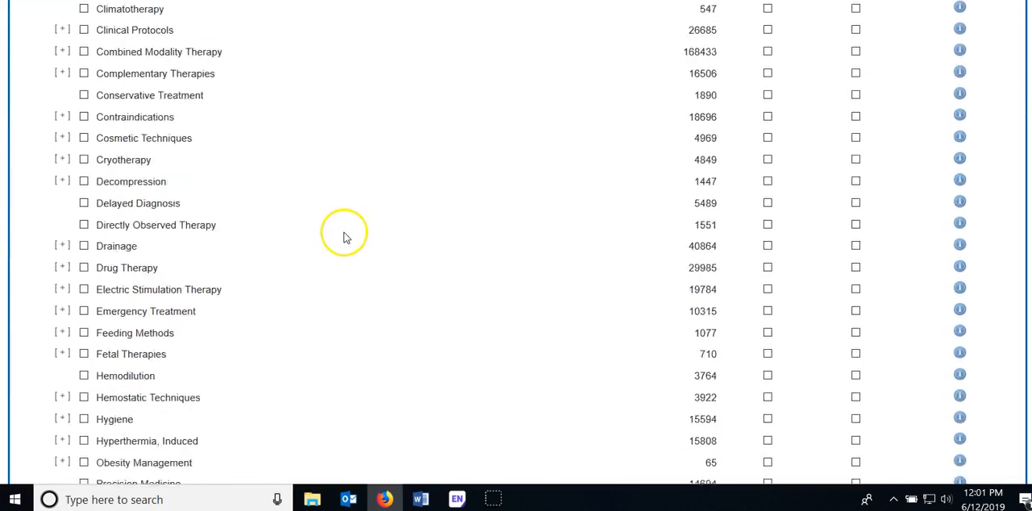
{"action": "scroll", "coordinate": [341, 243], "scroll_direction": "down", "scroll_amount": 5}
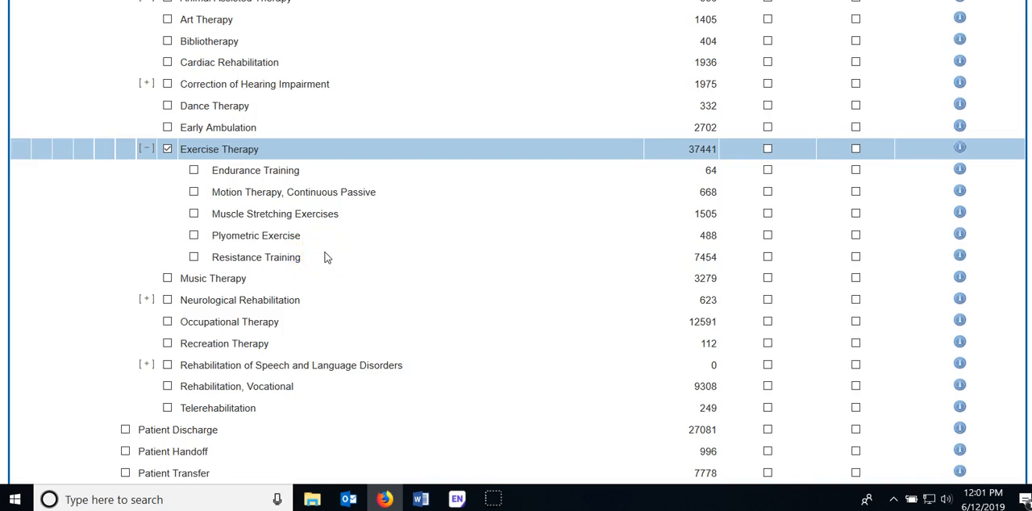
{"action": "scroll", "coordinate": [332, 255], "scroll_direction": "up", "scroll_amount": 2}
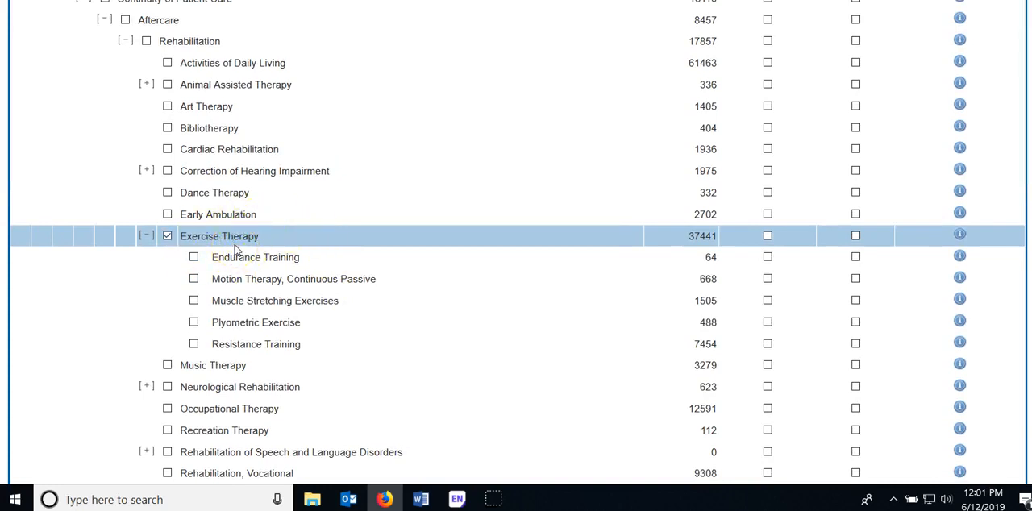
{"action": "scroll", "coordinate": [235, 251], "scroll_direction": "up", "scroll_amount": 20}
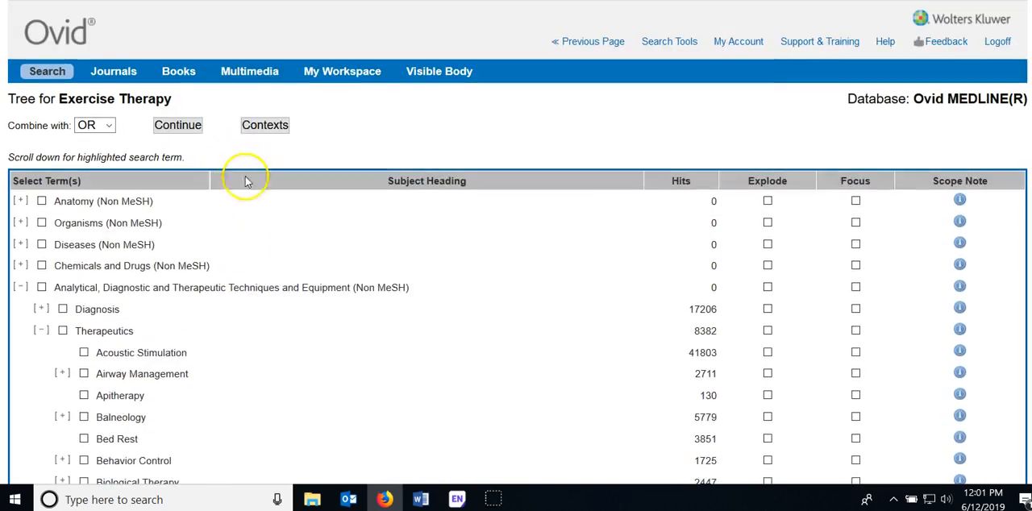
{"action": "left_click", "coordinate": [189, 127]}
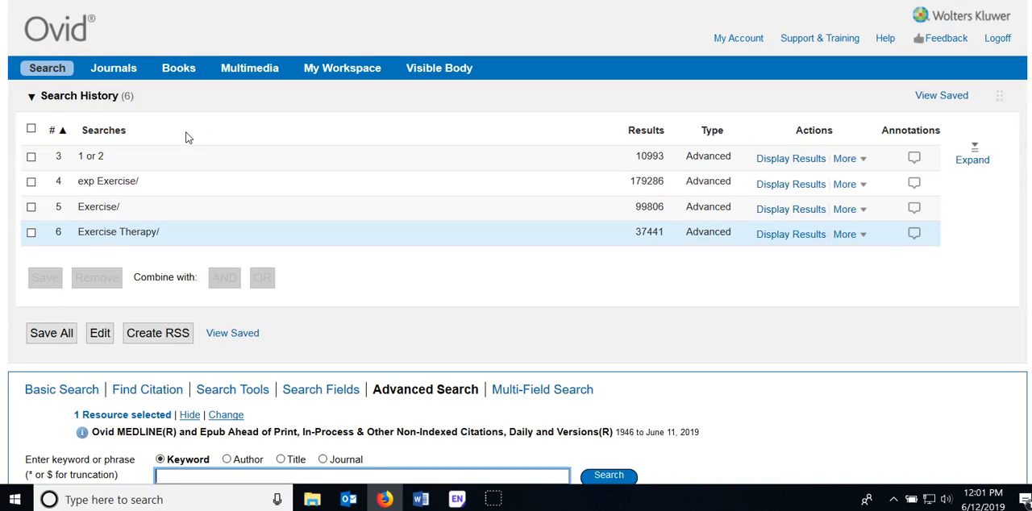
Combine the exploded Exercise search (4) and the Exercise Therapy search (6) in the search history with OR
{"action": "left_click", "coordinate": [31, 181]}
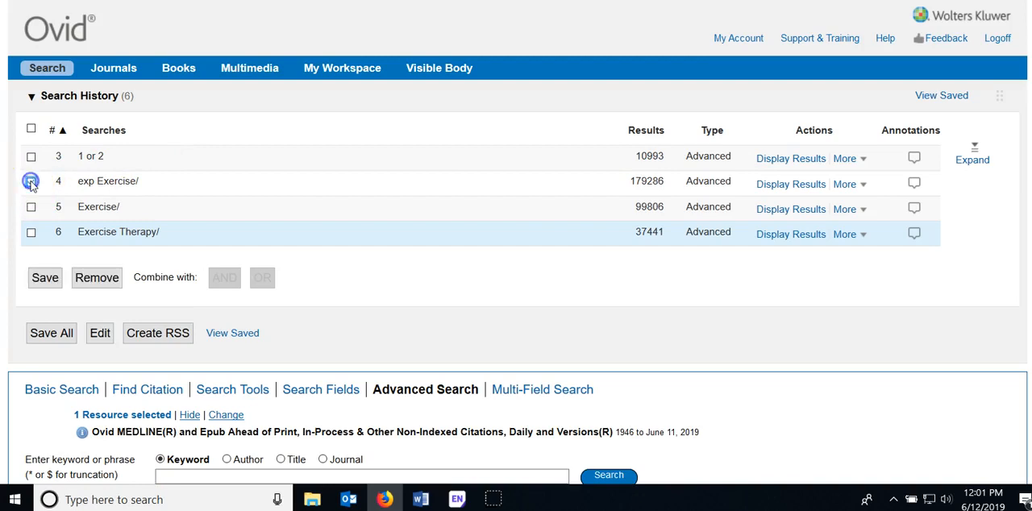
{"action": "left_click", "coordinate": [31, 233]}
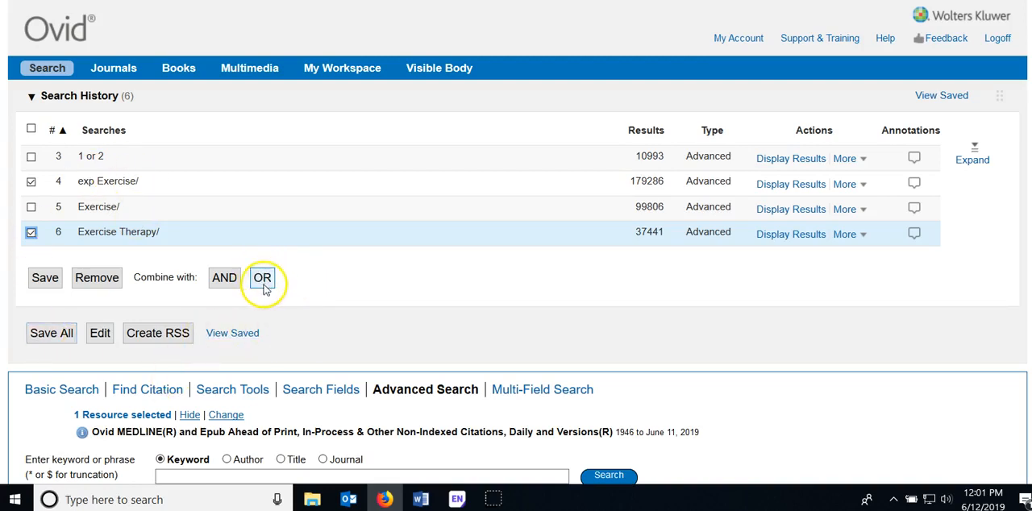
{"action": "left_click", "coordinate": [261, 279]}
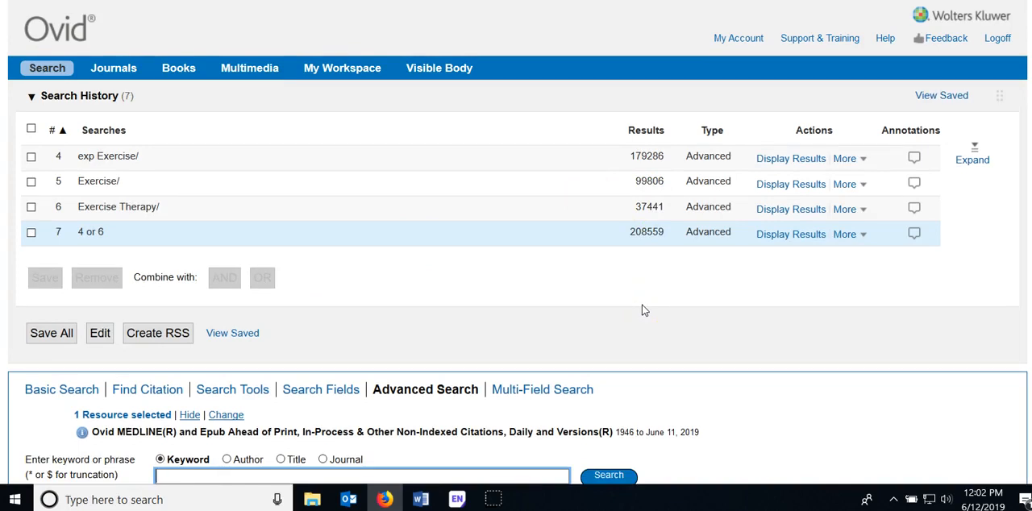
Expand the search history and combine the fibromyalgia set (3) with the combined exercise set (7) using AND
{"action": "left_click", "coordinate": [970, 161]}
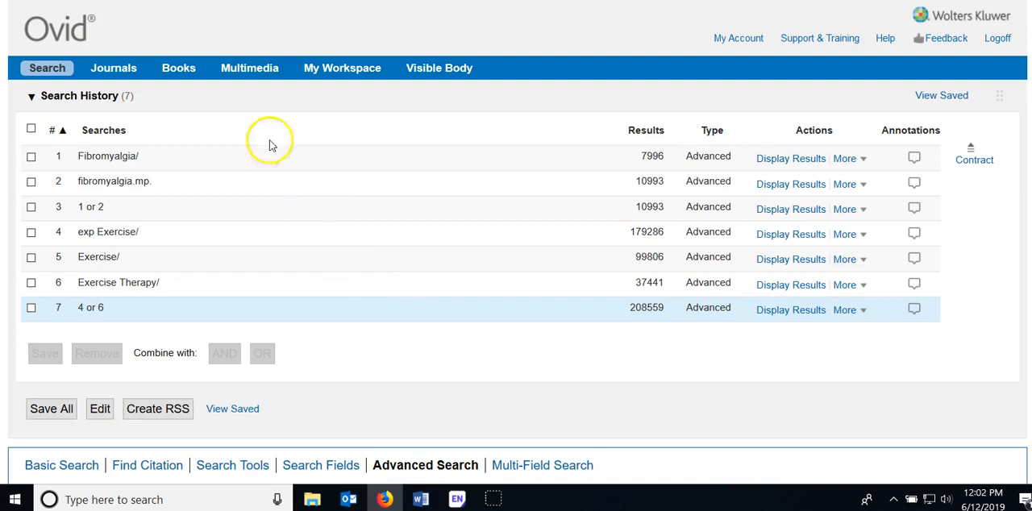
{"action": "left_click", "coordinate": [30, 206]}
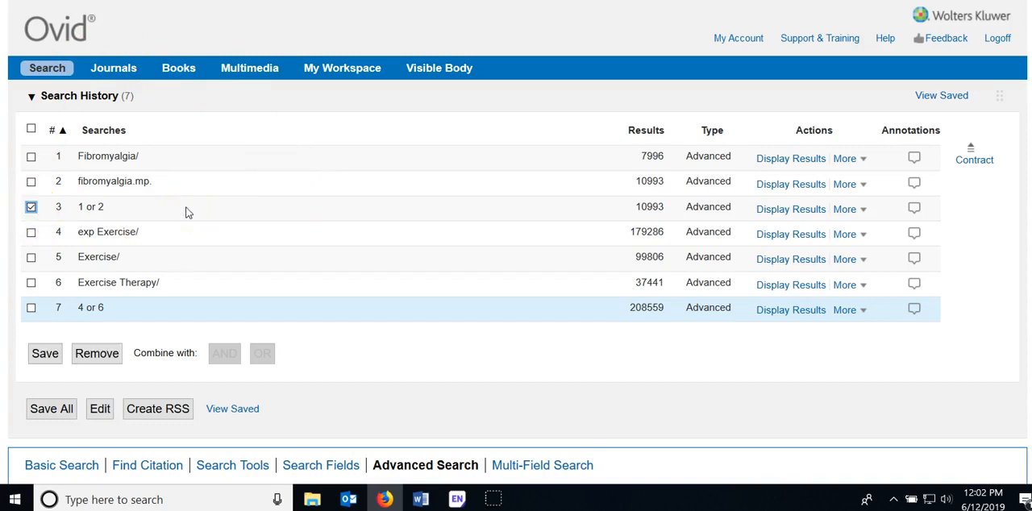
{"action": "left_click", "coordinate": [31, 307]}
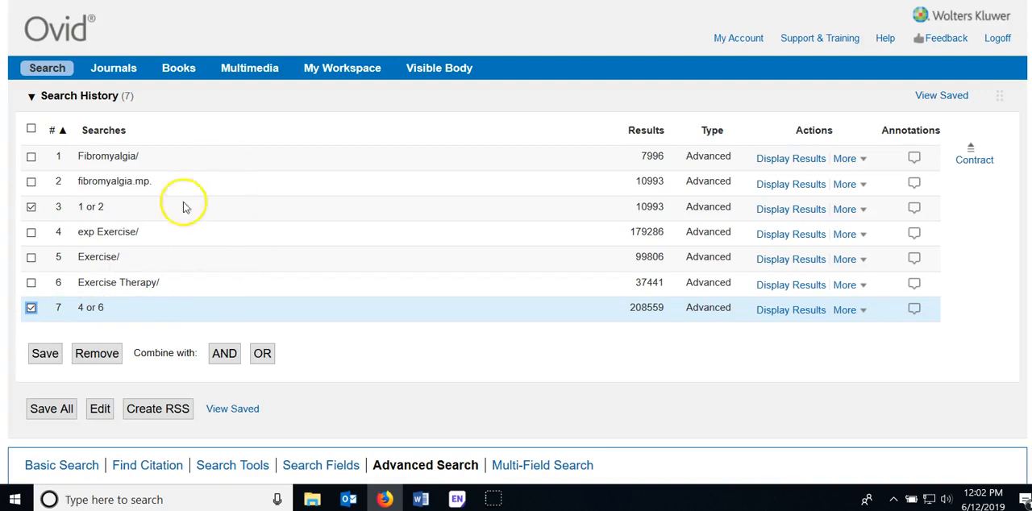
{"action": "left_click", "coordinate": [224, 355]}
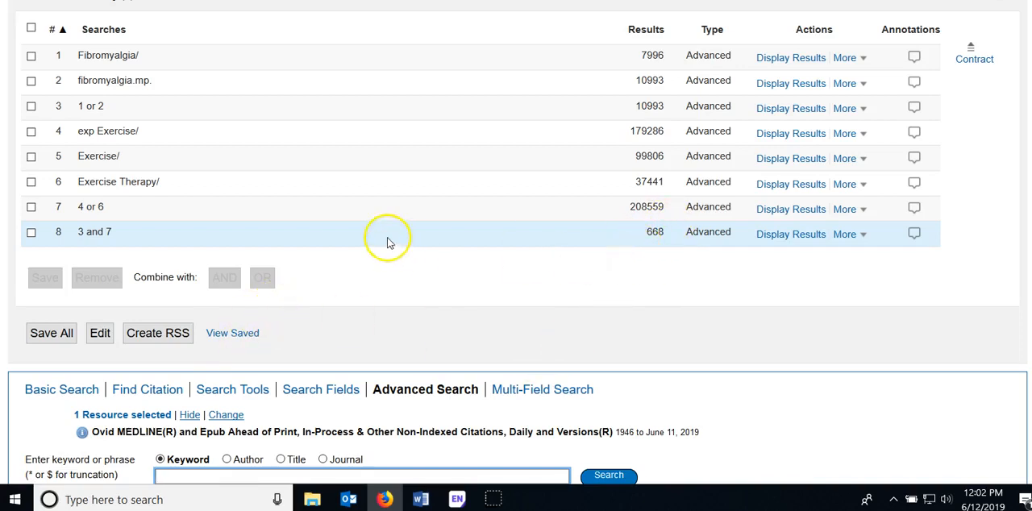
Combine the fibromyalgia set (3) with the exploded Exercise search (4) using AND
{"action": "scroll", "coordinate": [387, 242], "scroll_direction": "up", "scroll_amount": 1}
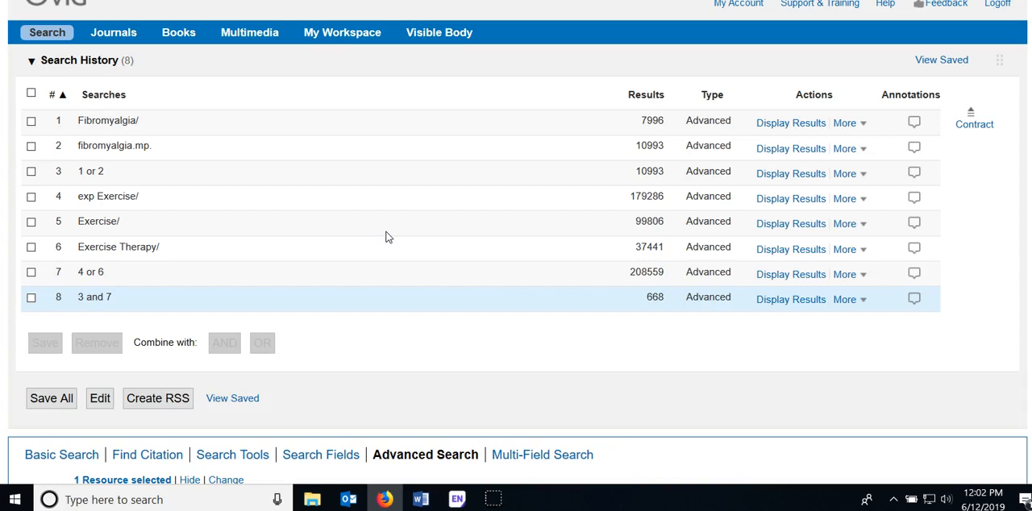
{"action": "scroll", "coordinate": [387, 238], "scroll_direction": "down", "scroll_amount": 1}
{"action": "scroll", "coordinate": [290, 183], "scroll_direction": "up", "scroll_amount": 2}
{"action": "left_click", "coordinate": [31, 212]}
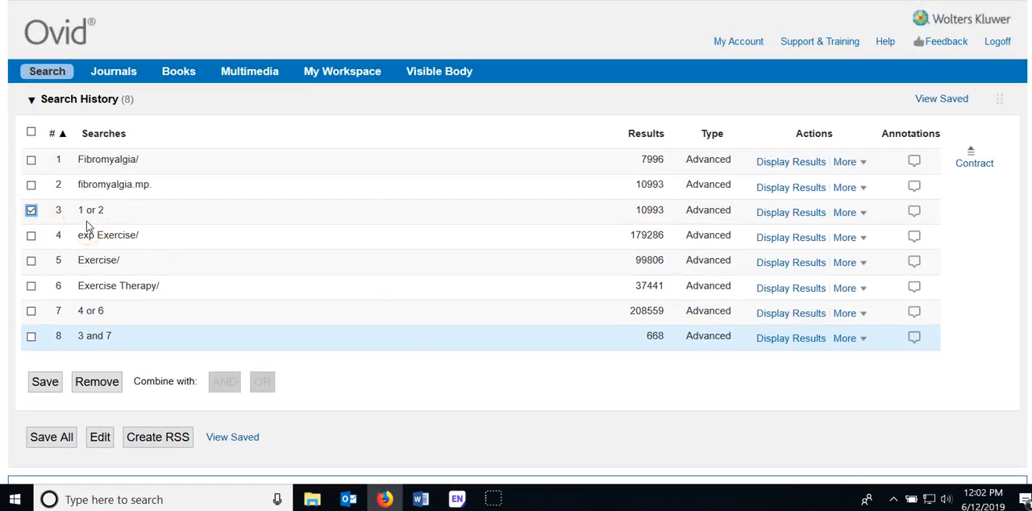
{"action": "left_click", "coordinate": [32, 235]}
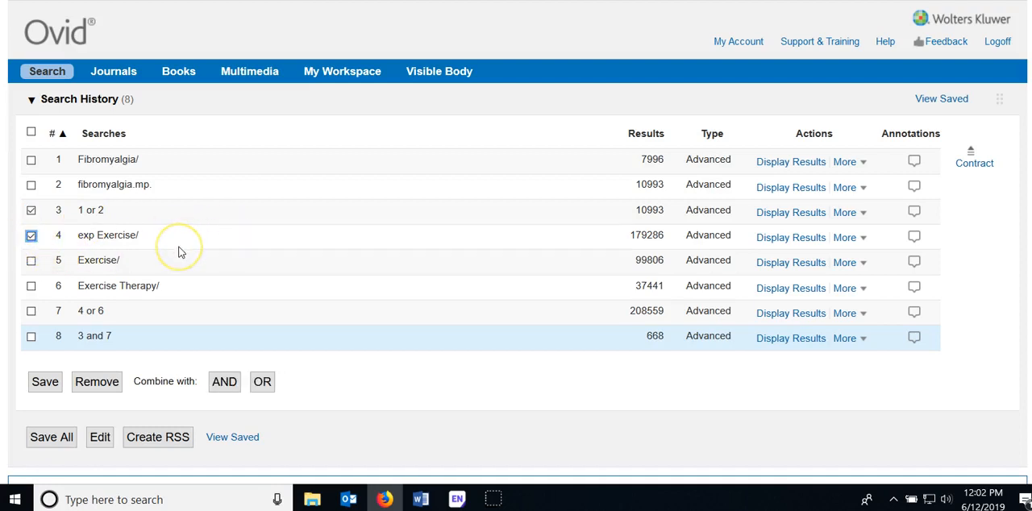
{"action": "left_click", "coordinate": [221, 383]}
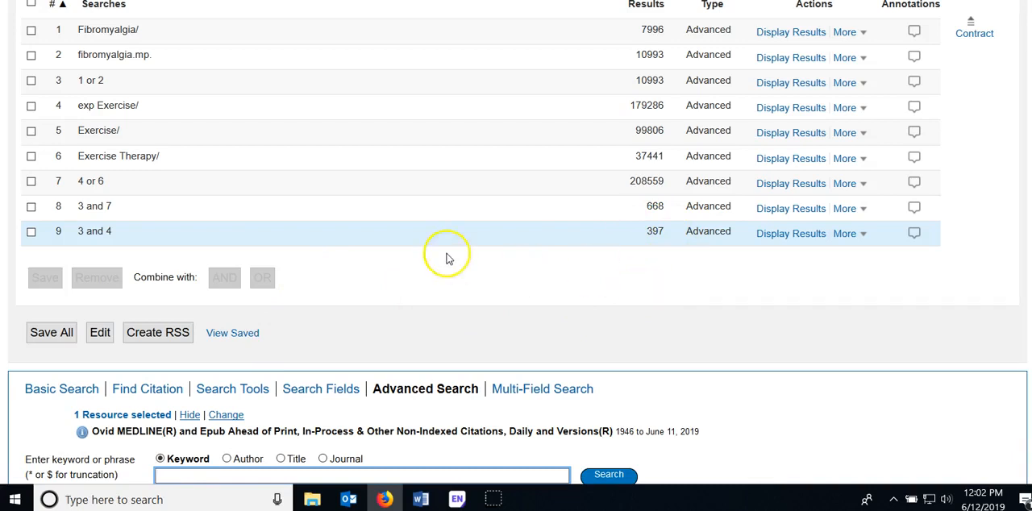
Combine the fibromyalgia set (3) with the unexploded Exercise search (5) using AND
{"action": "scroll", "coordinate": [447, 255], "scroll_direction": "up", "scroll_amount": 3}
{"action": "left_click", "coordinate": [31, 190]}
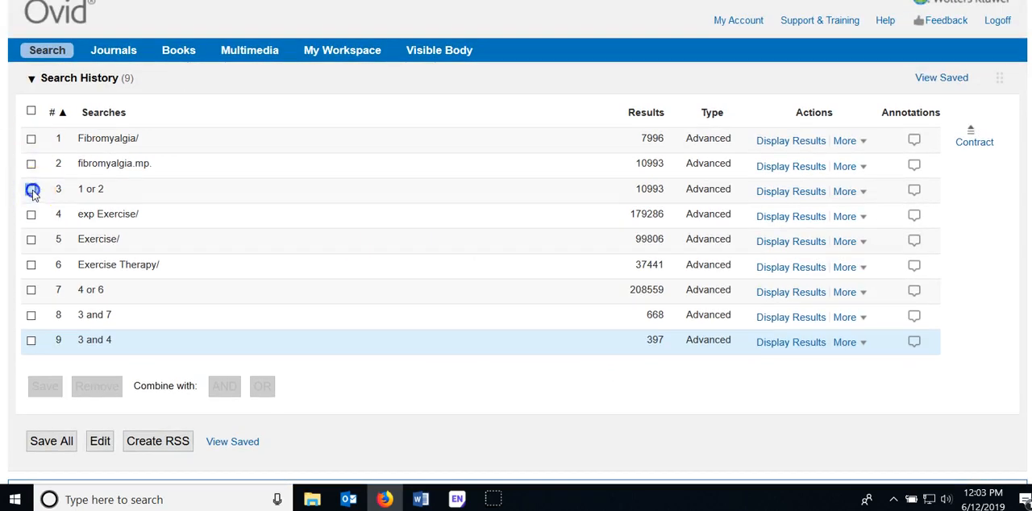
{"action": "left_click", "coordinate": [30, 239]}
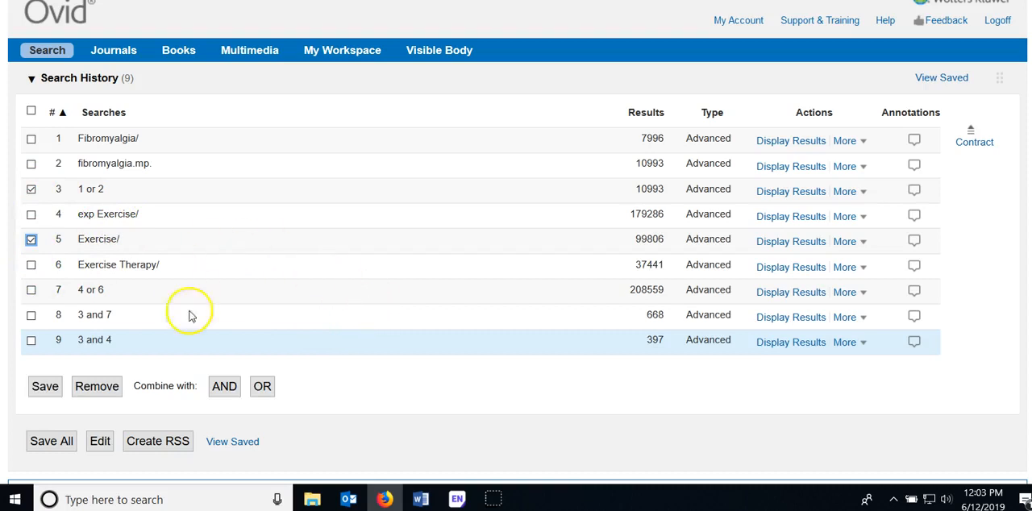
{"action": "left_click", "coordinate": [226, 389]}
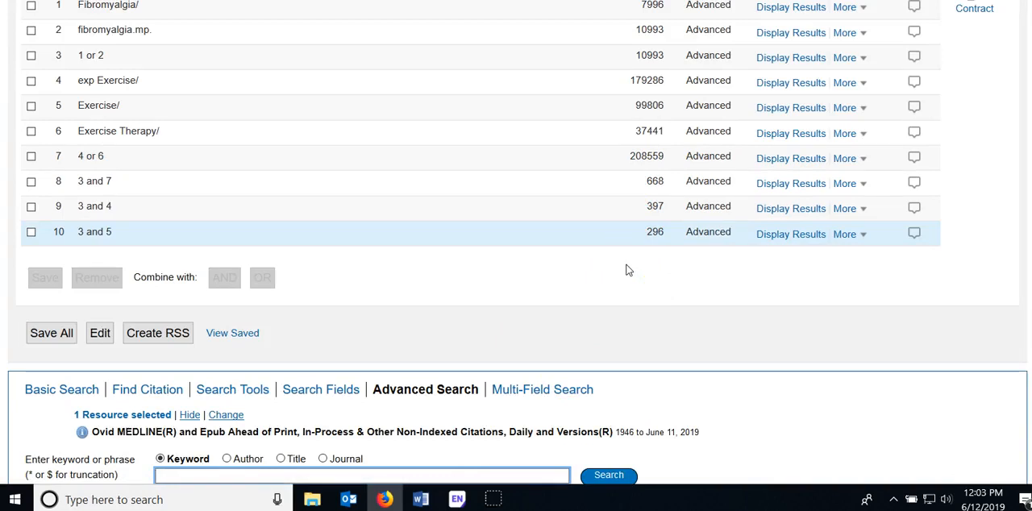
Combine the fibromyalgia set (3) with the Exercise Therapy search (6) using AND
{"action": "scroll", "coordinate": [436, 254], "scroll_direction": "up", "scroll_amount": 2}
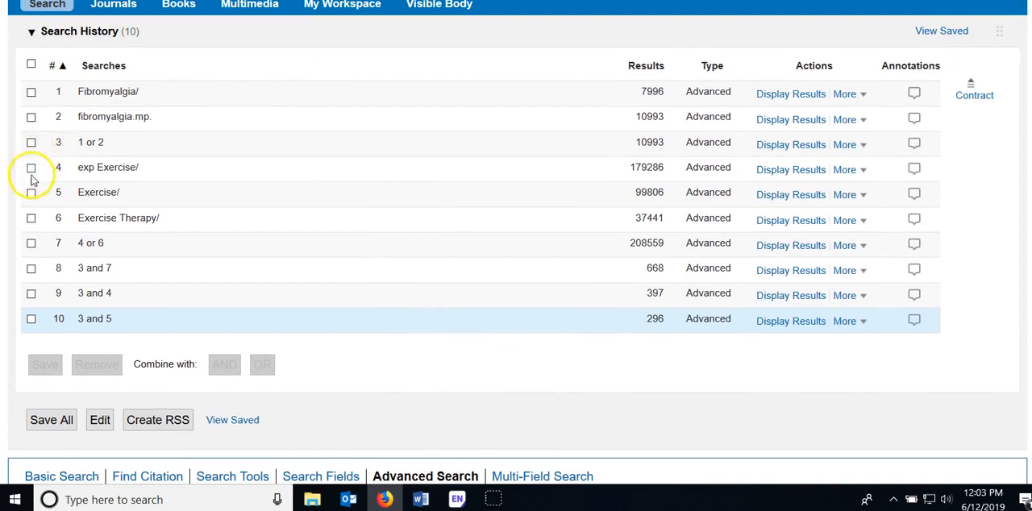
{"action": "left_click", "coordinate": [30, 142]}
{"action": "left_click", "coordinate": [31, 218]}
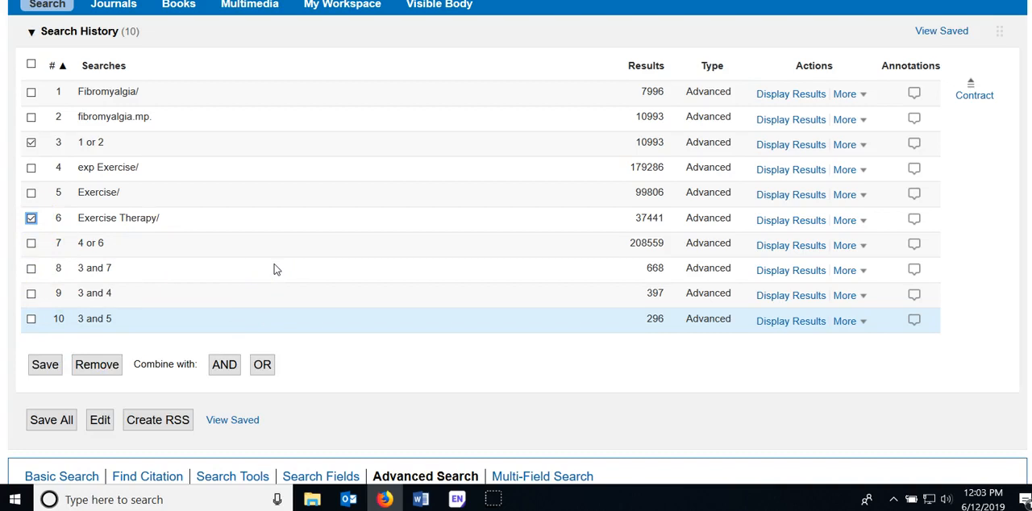
{"action": "left_click", "coordinate": [275, 260]}
{"action": "left_click", "coordinate": [224, 367]}
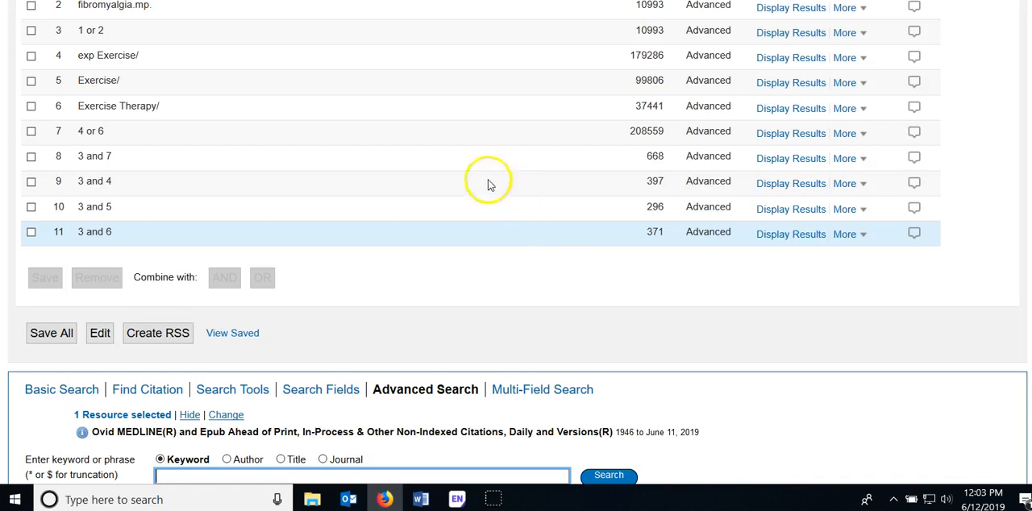
Combine the Fibromyalgia subject heading search (1) with the Exercise Therapy search (6) using AND
{"action": "scroll", "coordinate": [350, 219], "scroll_direction": "up", "scroll_amount": 3}
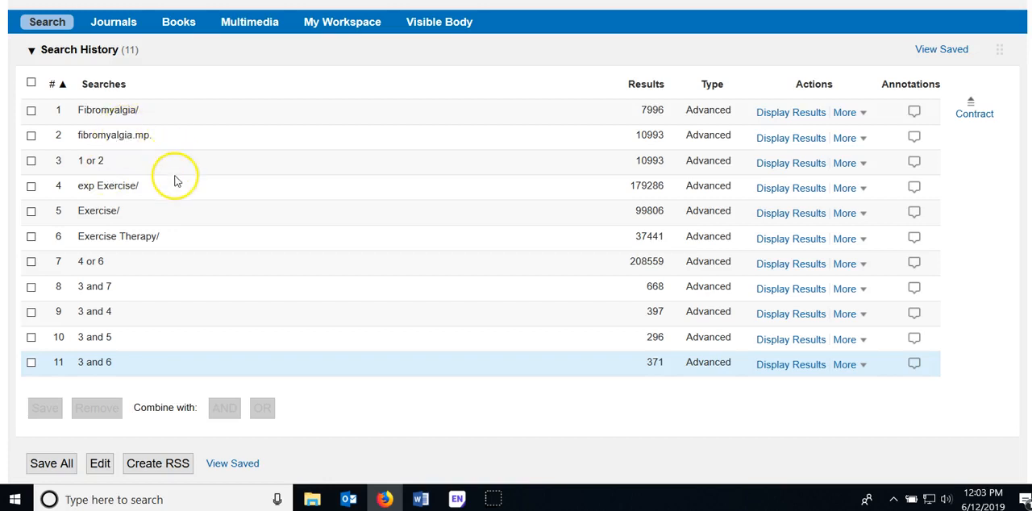
{"action": "left_click", "coordinate": [31, 113]}
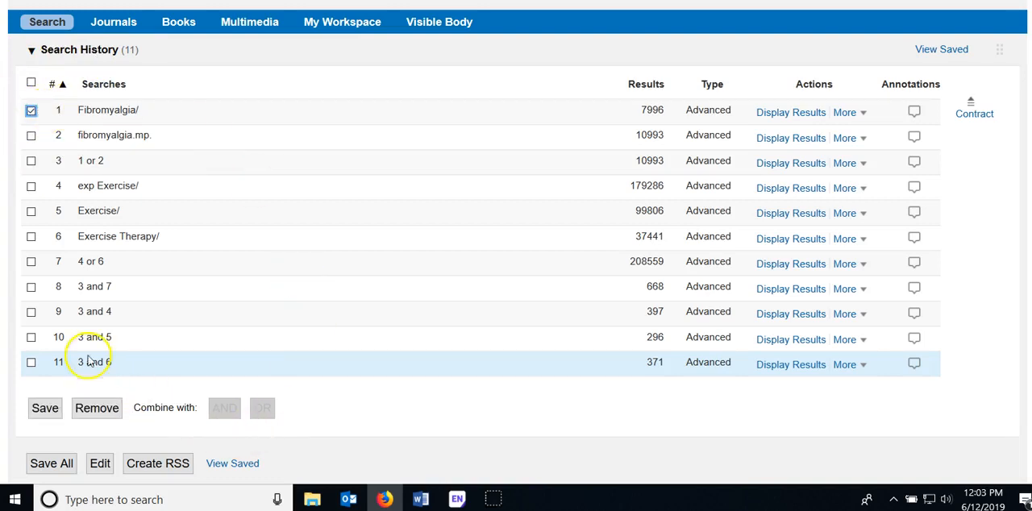
{"action": "left_click", "coordinate": [32, 239]}
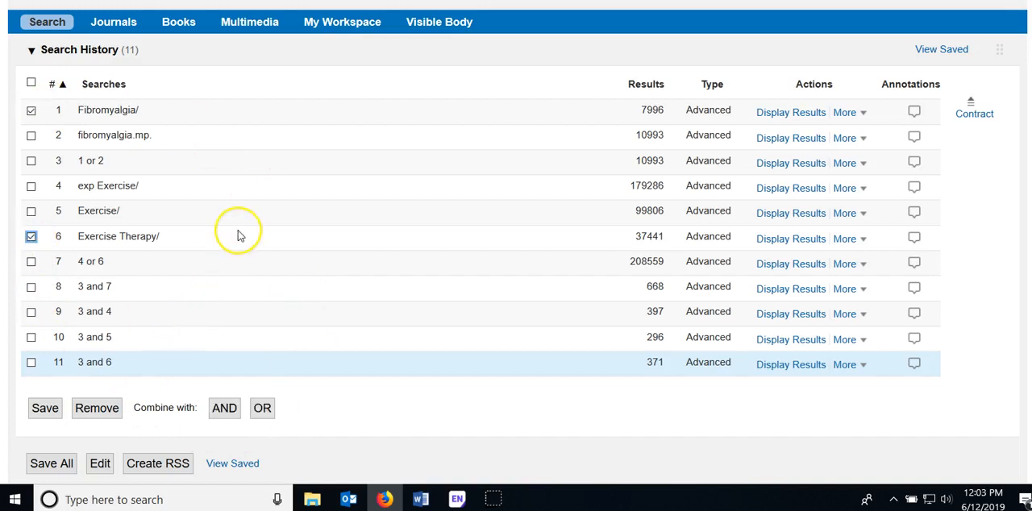
{"action": "left_click", "coordinate": [226, 408]}
{"action": "scroll", "coordinate": [316, 231], "scroll_direction": "down", "scroll_amount": 3}
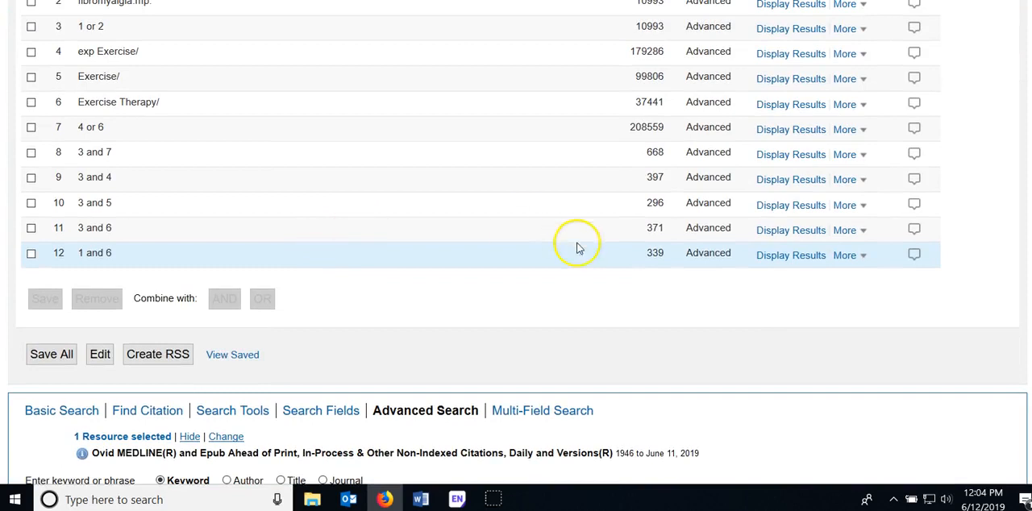